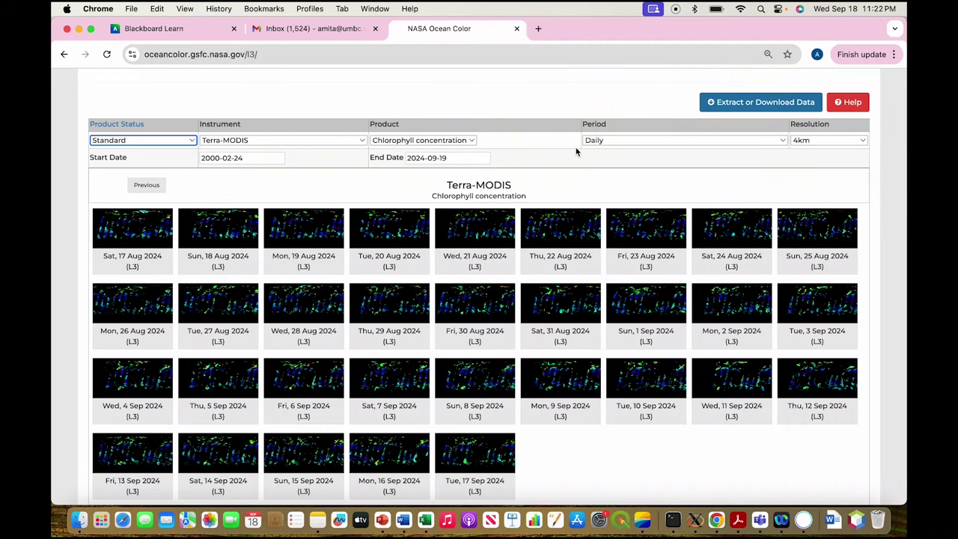
- Filter to Provisional, PACE-OCI, chlorophyll, 8-day composites and preview the 28 Aug–4 Sep 2024 image
scroll(410, 152, down, 1)
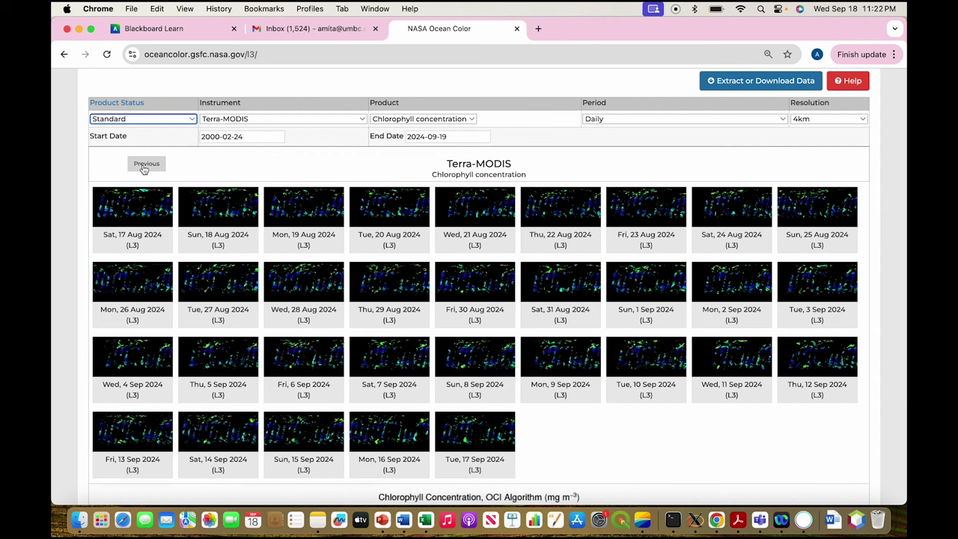
click(193, 120)
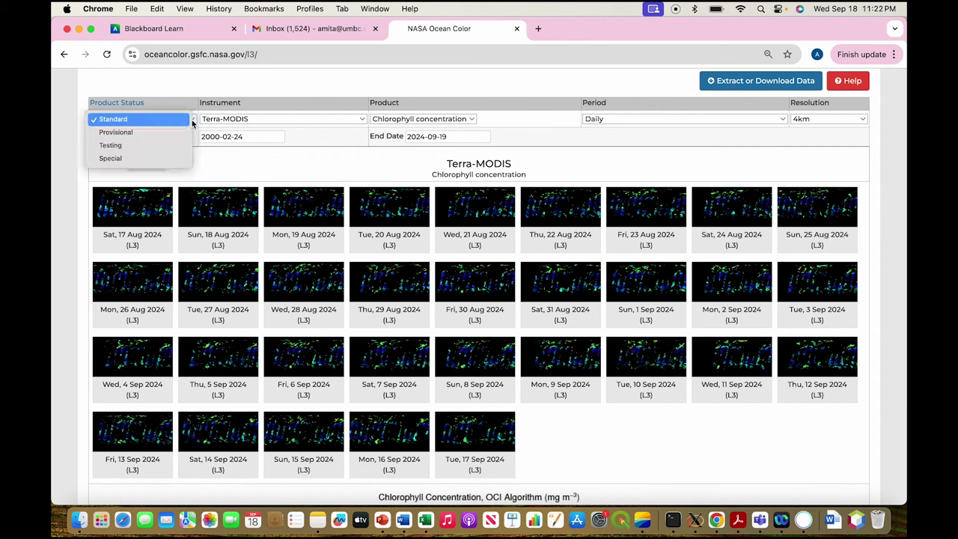
click(127, 137)
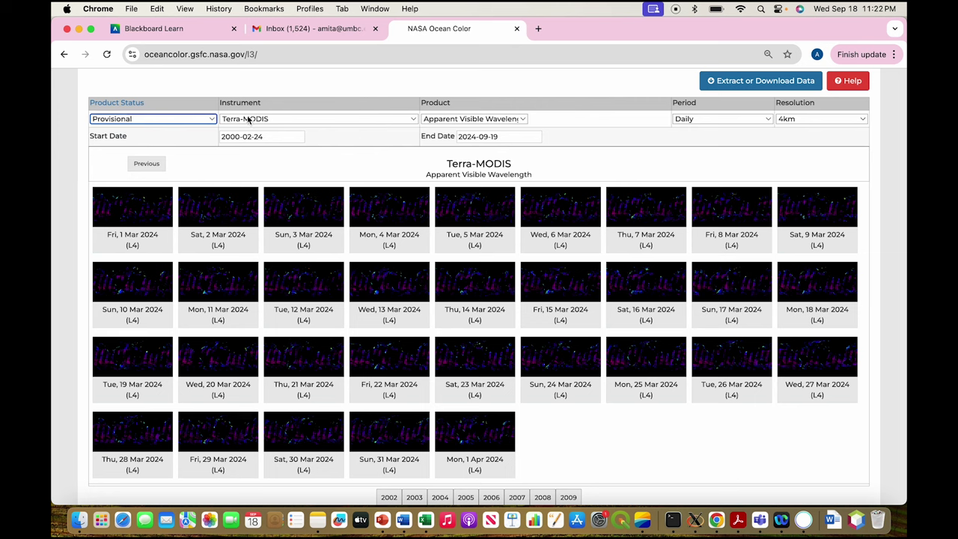
click(411, 120)
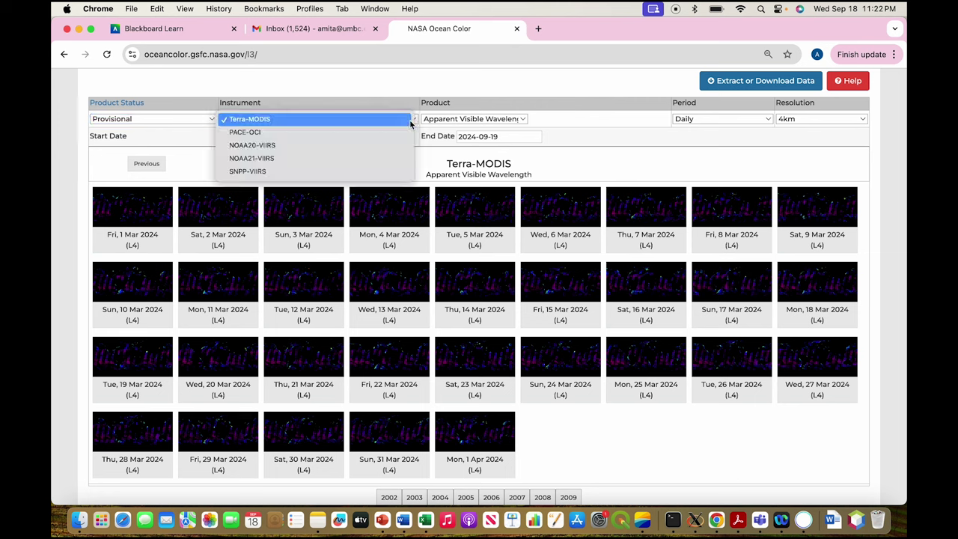
click(323, 135)
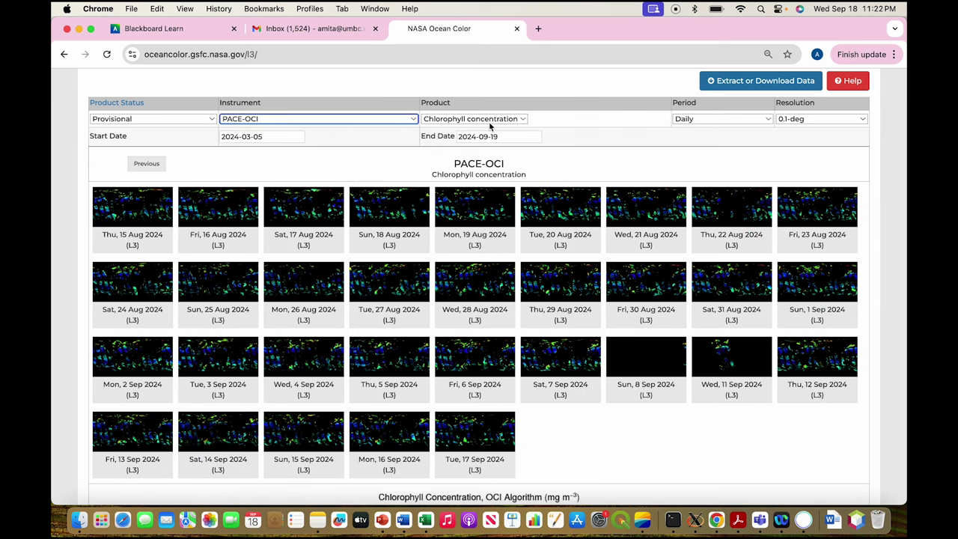
click(523, 118)
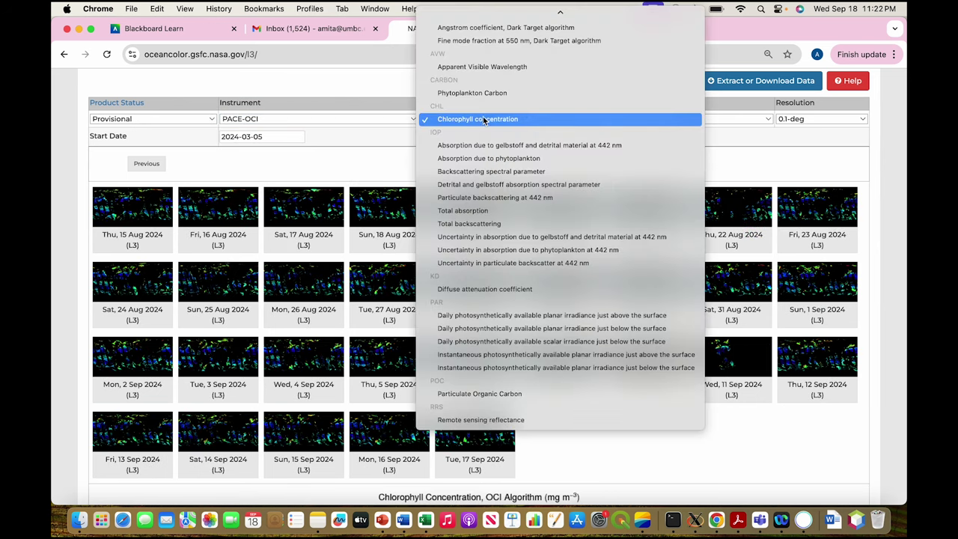
click(375, 163)
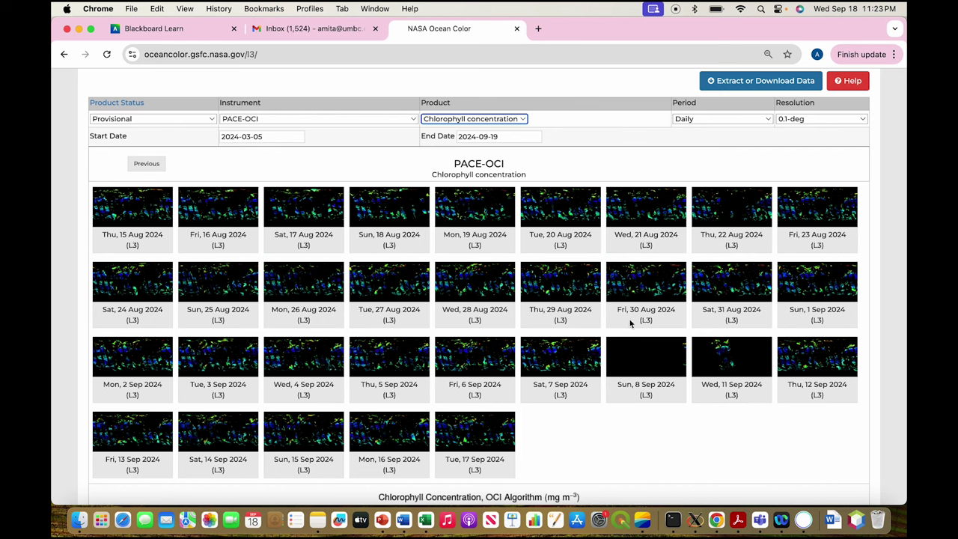
click(689, 122)
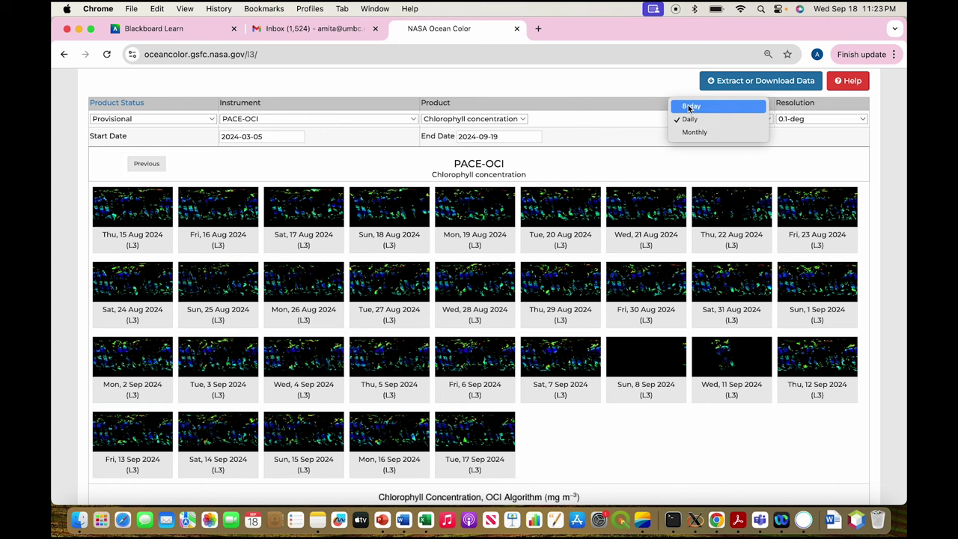
click(689, 107)
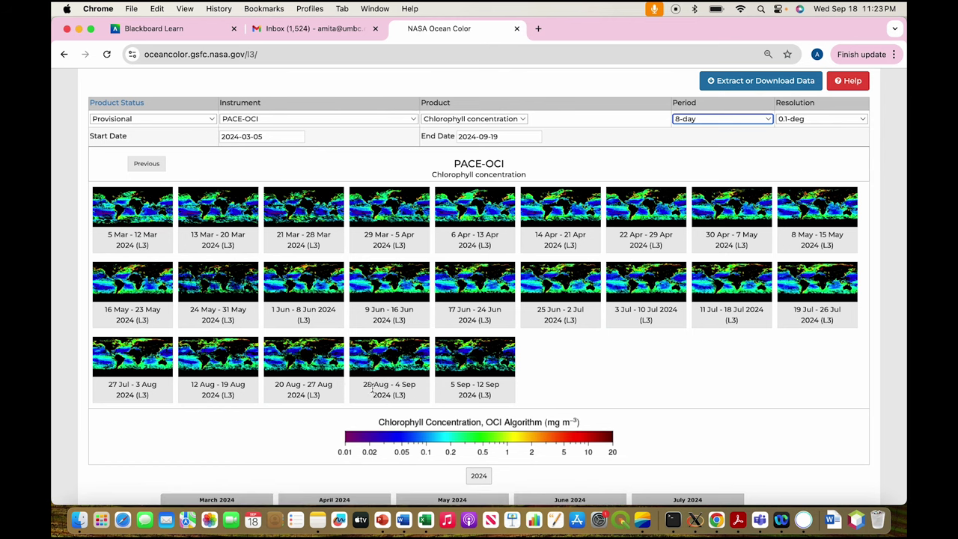
click(403, 360)
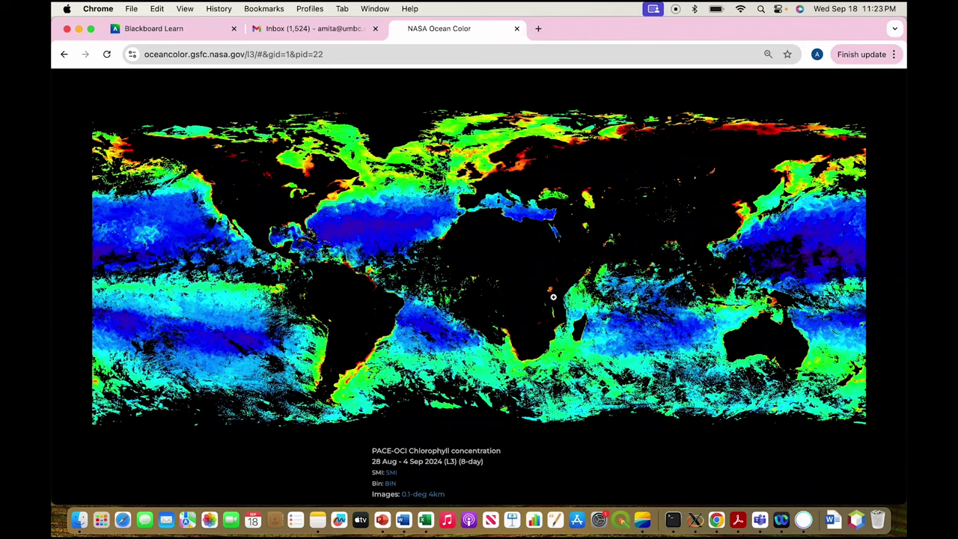
click(553, 297)
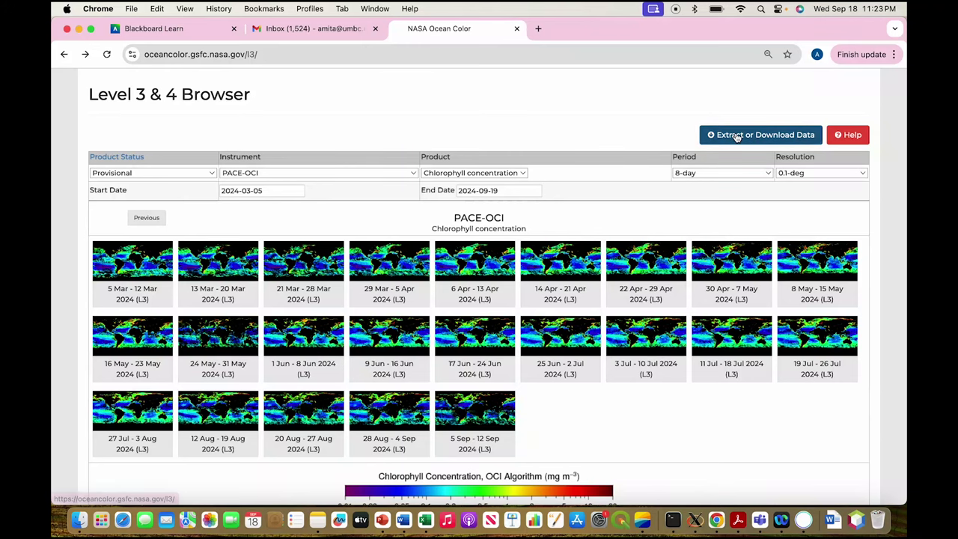
- Open the extract form and set the date range 2024-08-28 to 2024-09-04
click(737, 136)
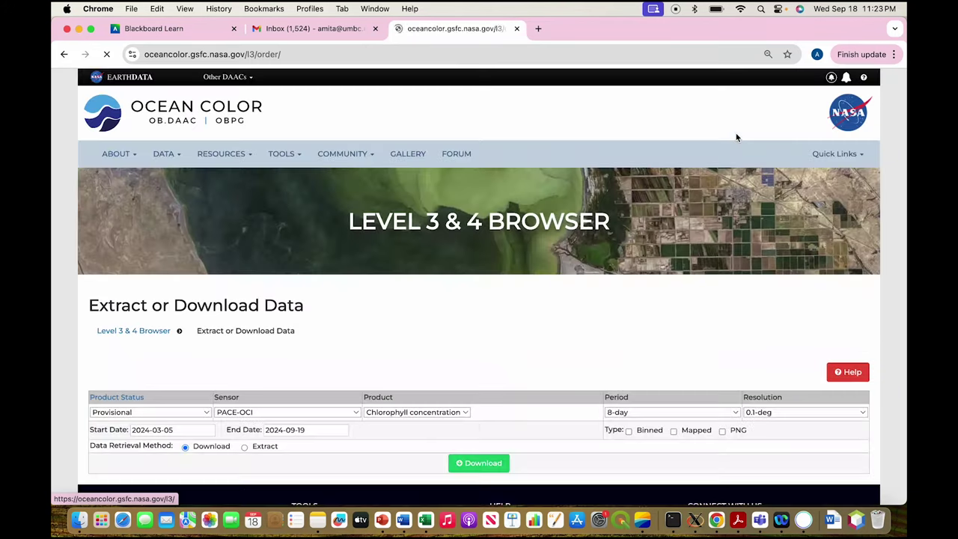
scroll(526, 262, down, 3)
scroll(527, 265, down, 3)
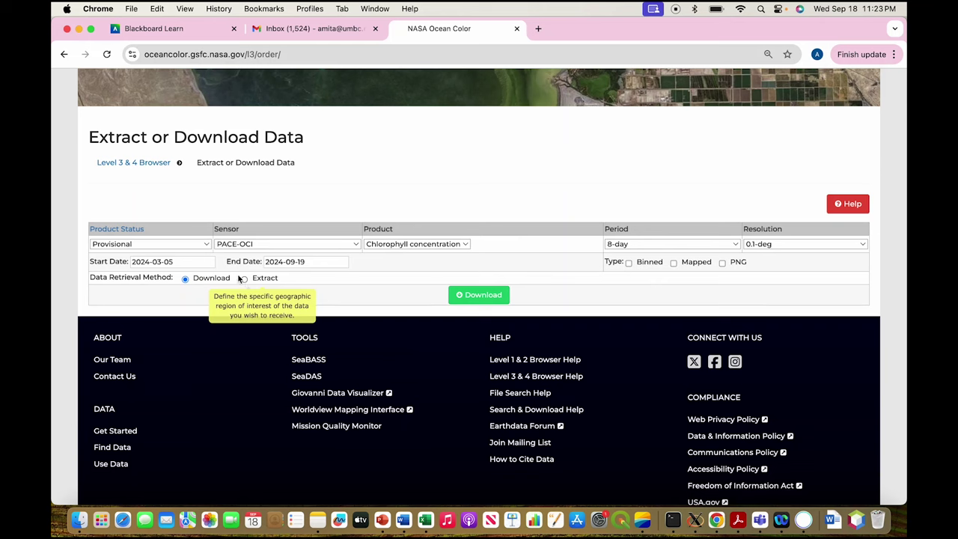
click(188, 261)
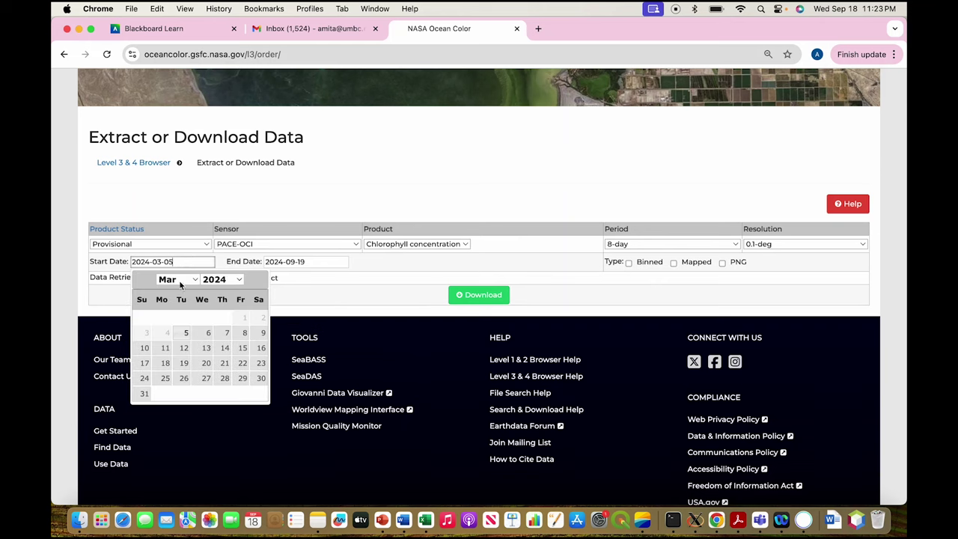
click(178, 279)
click(175, 346)
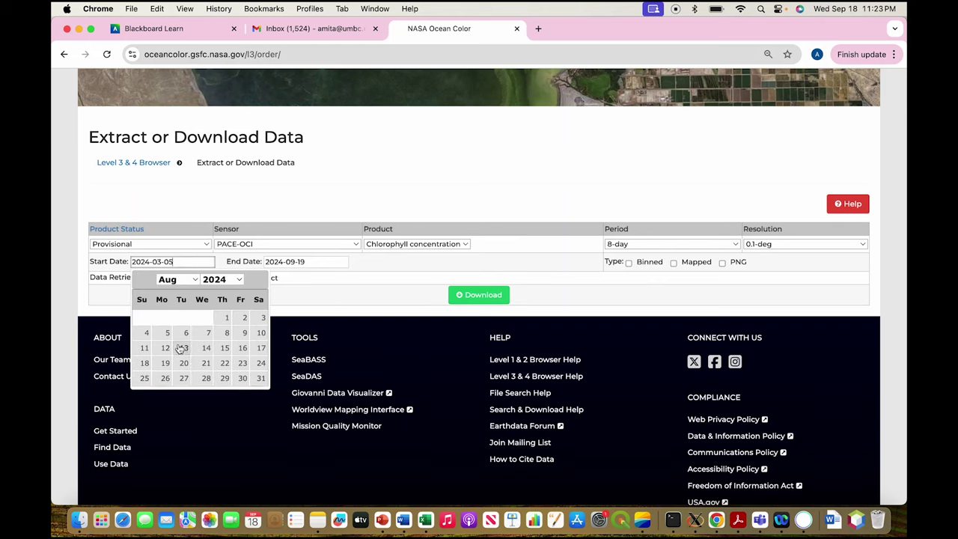
click(207, 381)
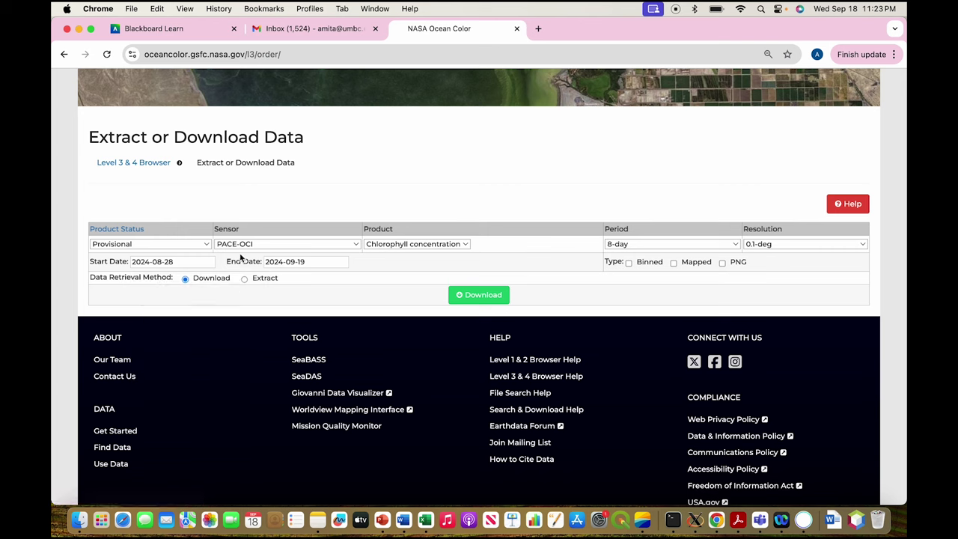
click(277, 261)
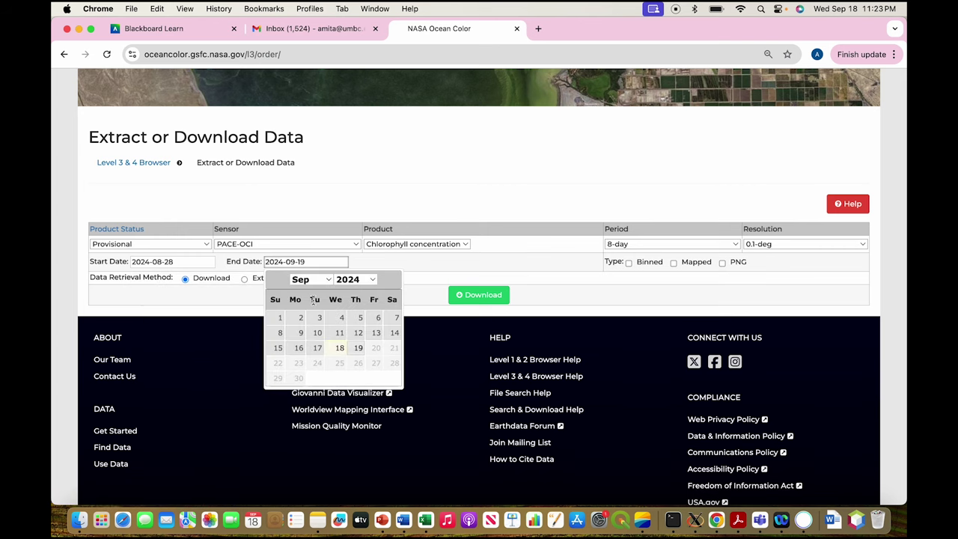
click(337, 318)
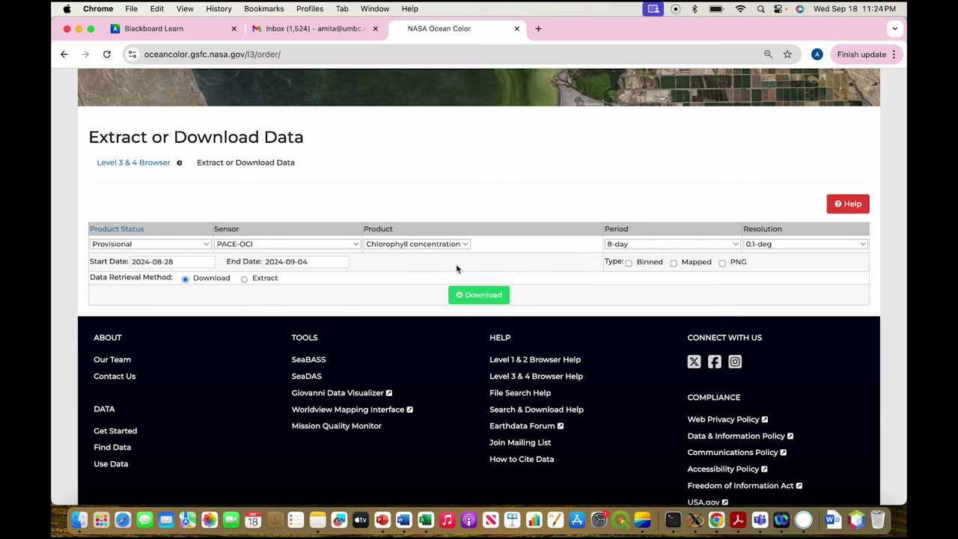
- Request Mapped output, extract a box drawn over east-central Africa, and review the order
click(675, 264)
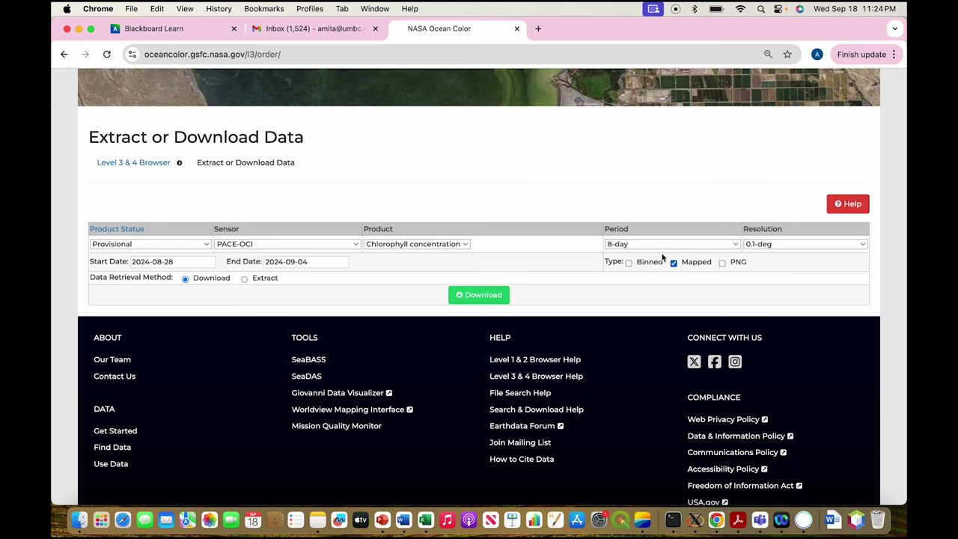
click(245, 279)
scroll(272, 396, down, 3)
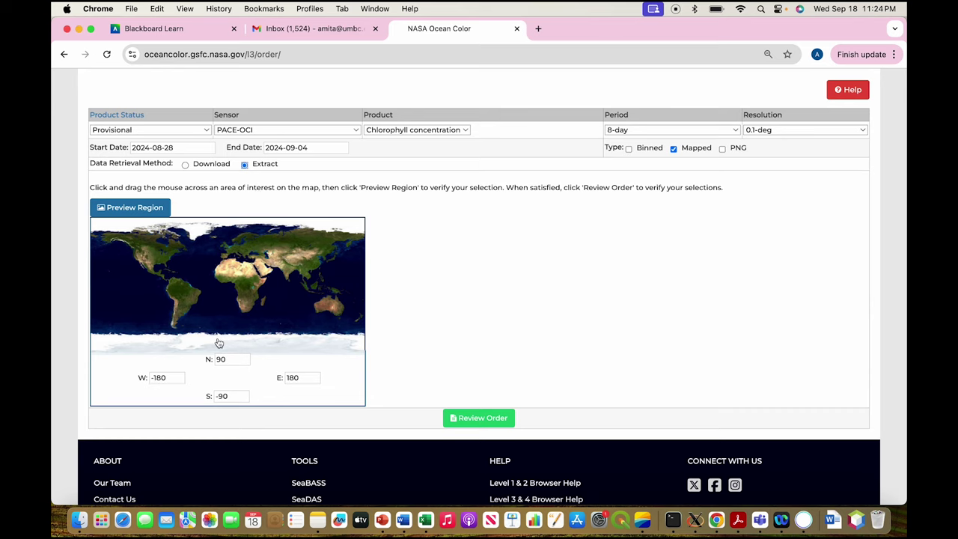
scroll(218, 342, down, 1)
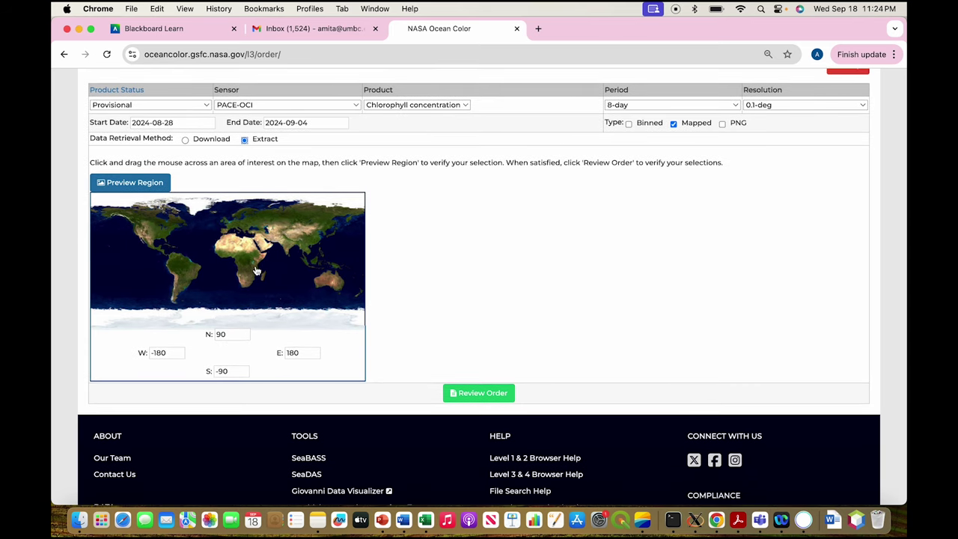
drag(250, 260, 258, 273)
click(483, 397)
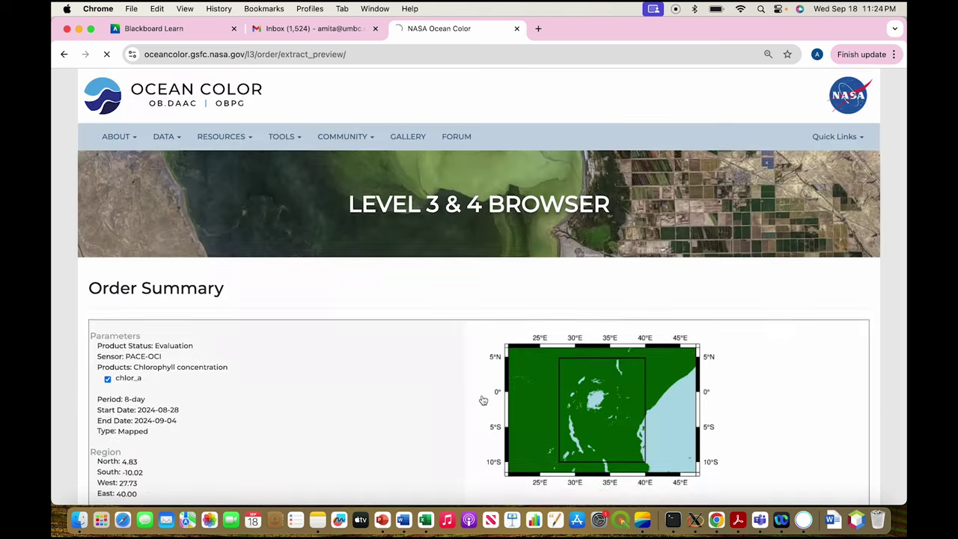
- Submit the chlorophyll Extract order from the Order Summary and read the confirmation page
scroll(483, 401, down, 3)
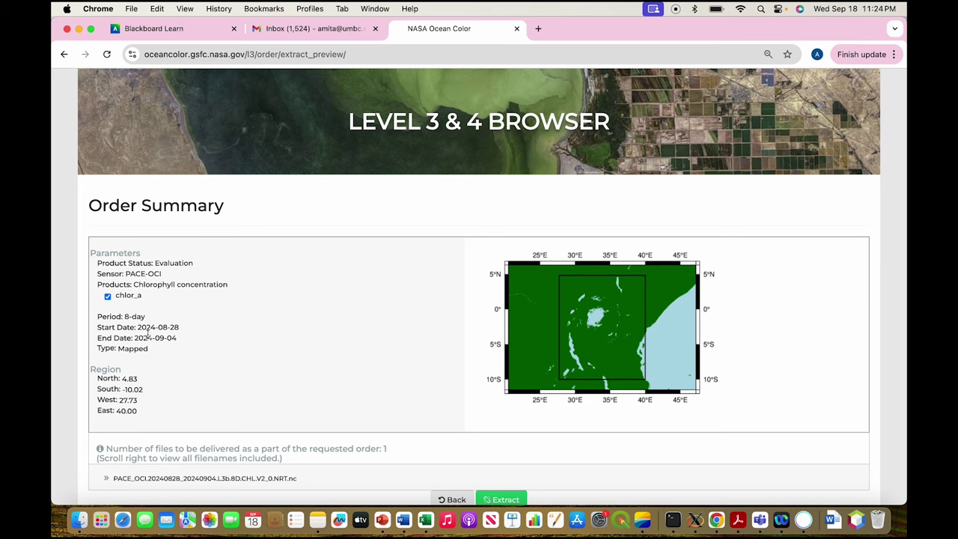
scroll(161, 337, down, 1)
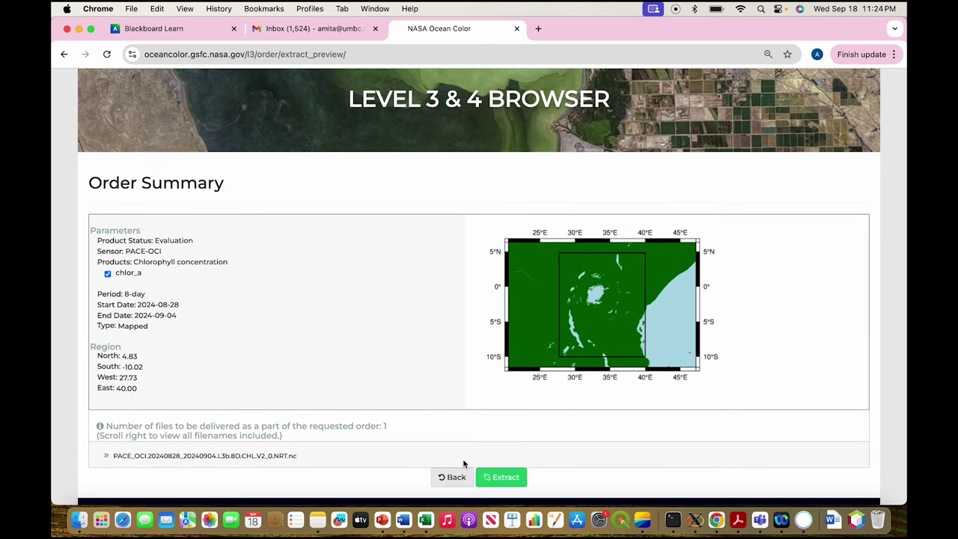
scroll(464, 465, down, 2)
click(505, 420)
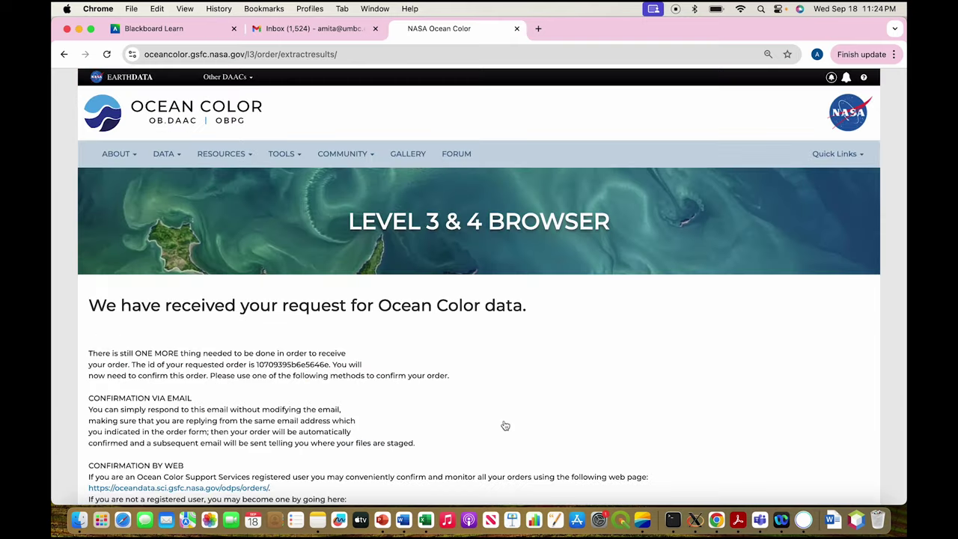
scroll(505, 425, down, 5)
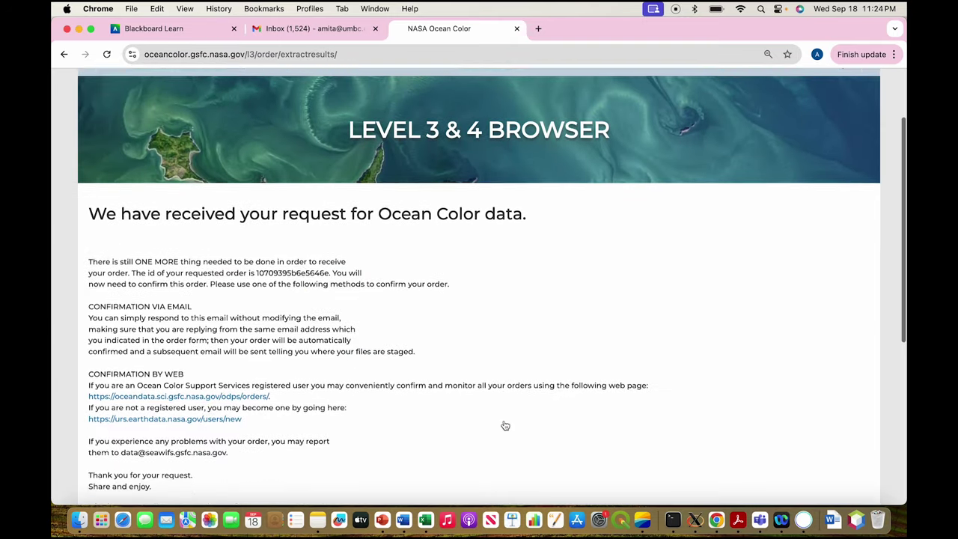
scroll(492, 397, up, 2)
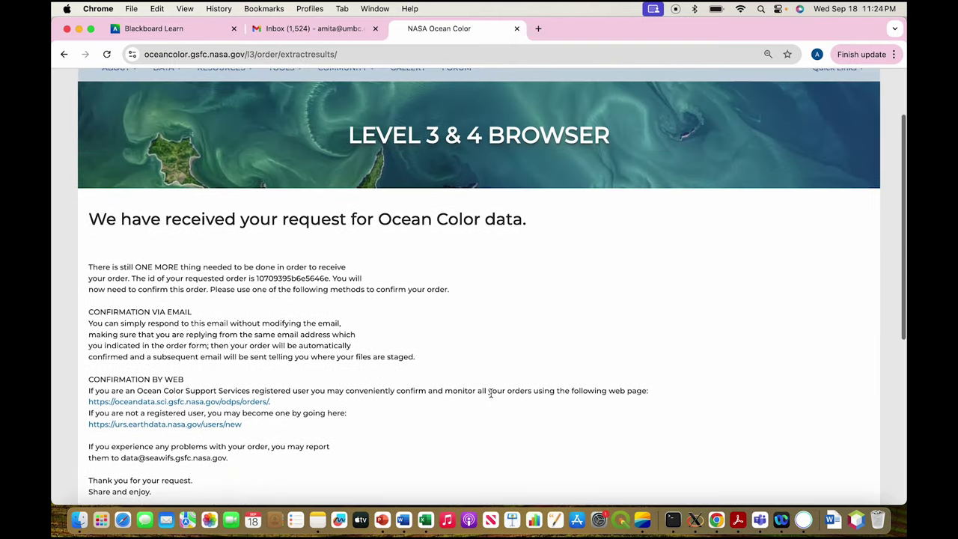
scroll(492, 397, down, 3)
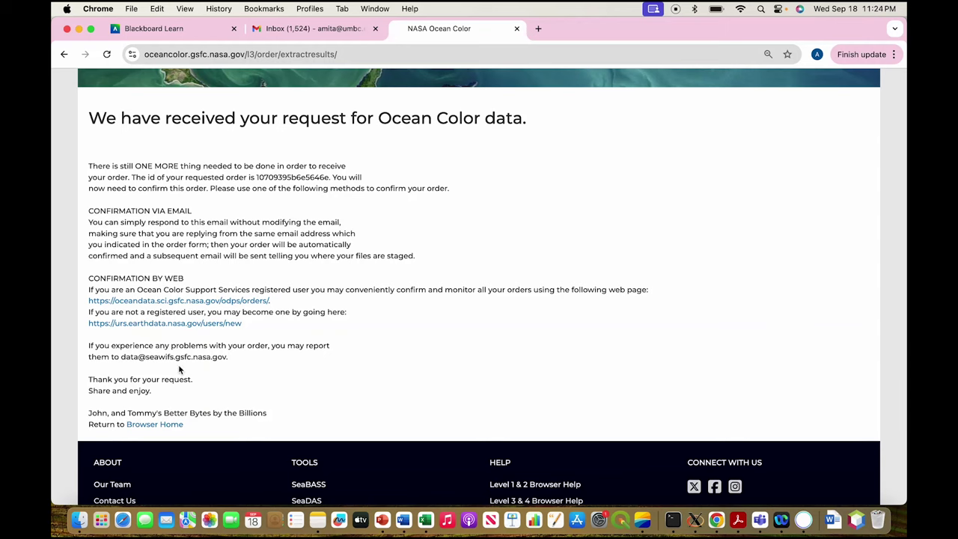
scroll(300, 188, down, 2)
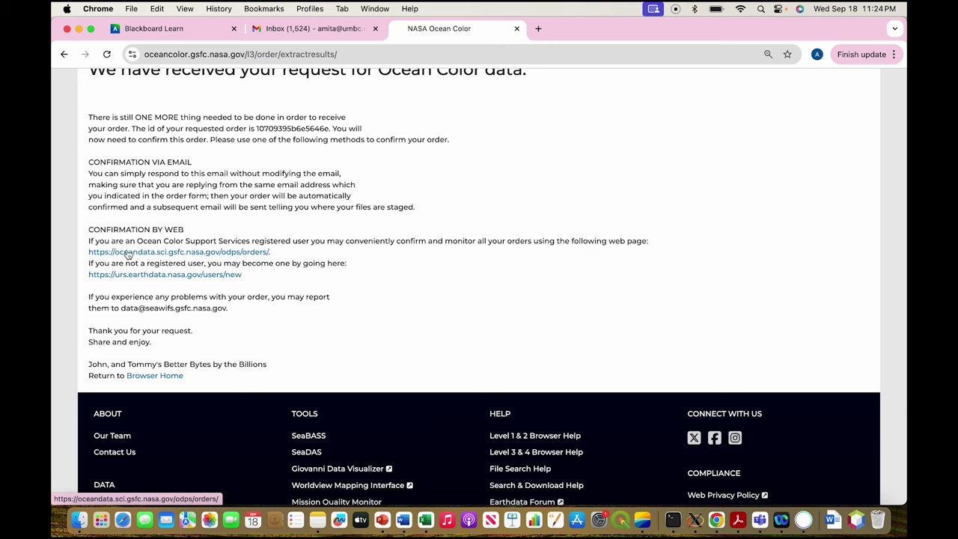
- Go to the orders page, download the staged order's http_manifest.txt, and open it in TextEdit
click(189, 255)
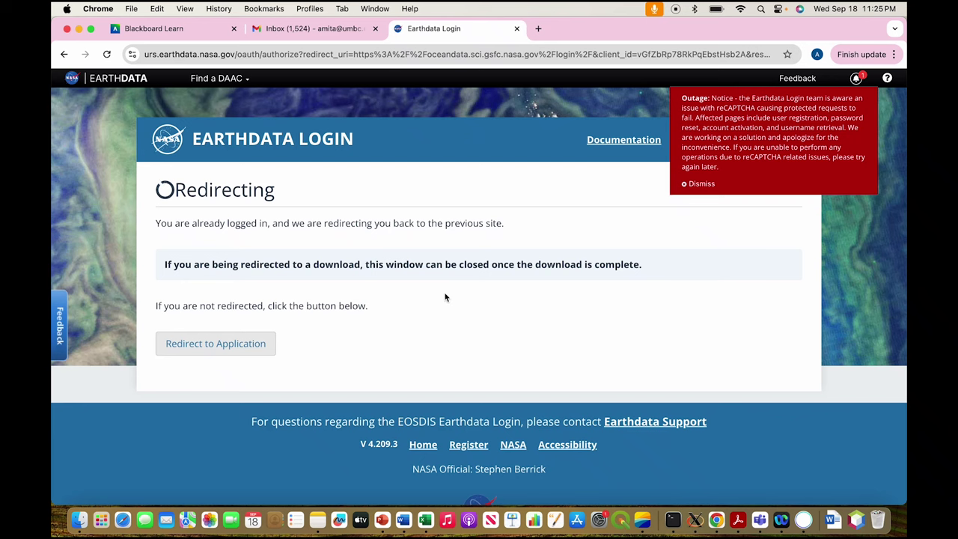
scroll(444, 298, down, 1)
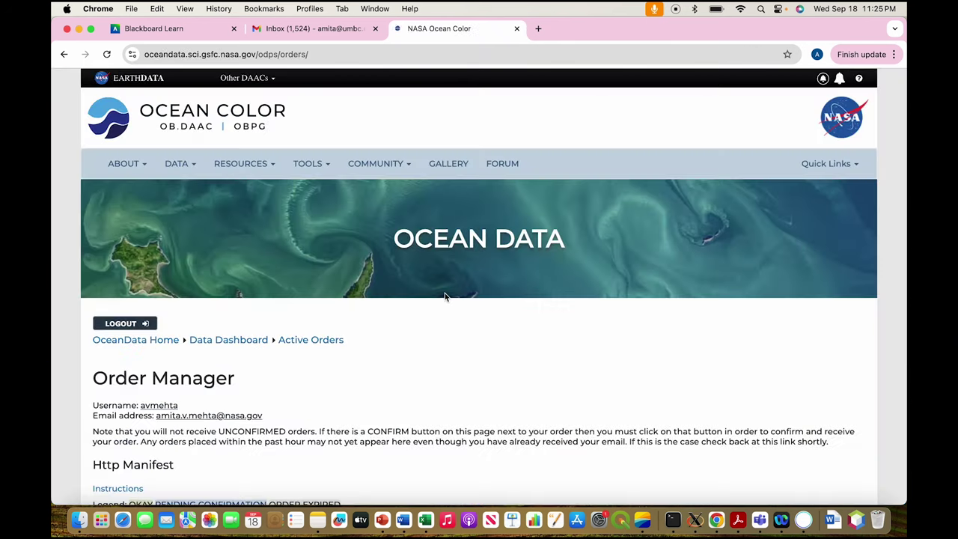
scroll(445, 298, down, 3)
scroll(445, 298, down, 7)
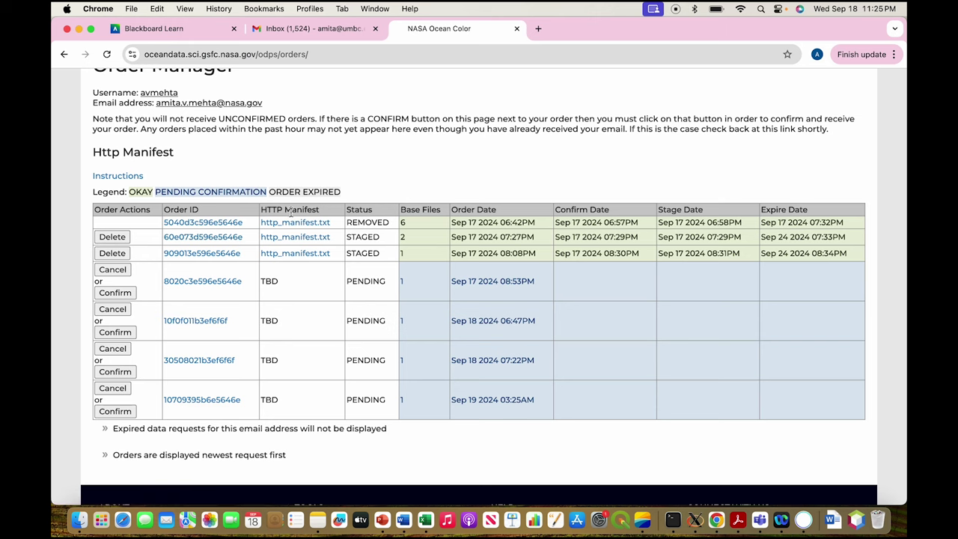
click(285, 257)
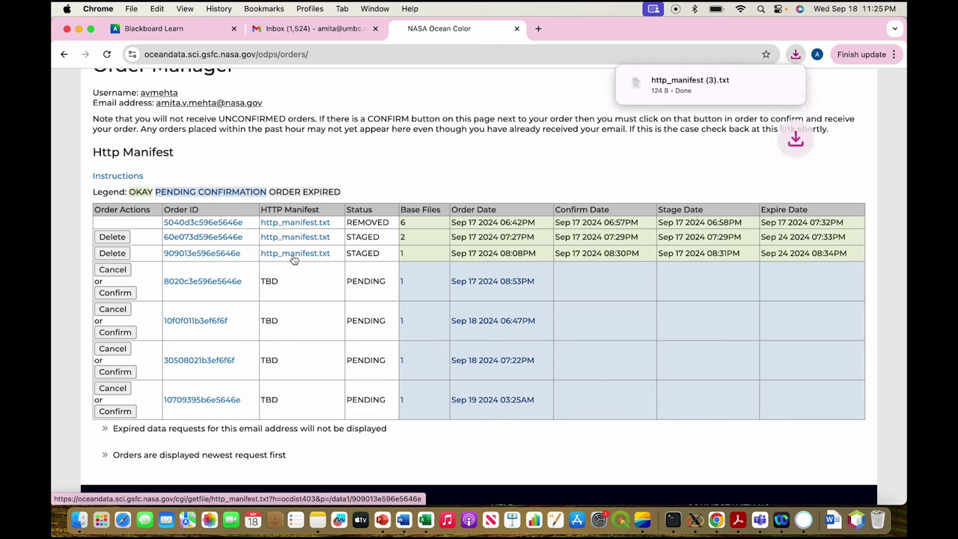
click(690, 84)
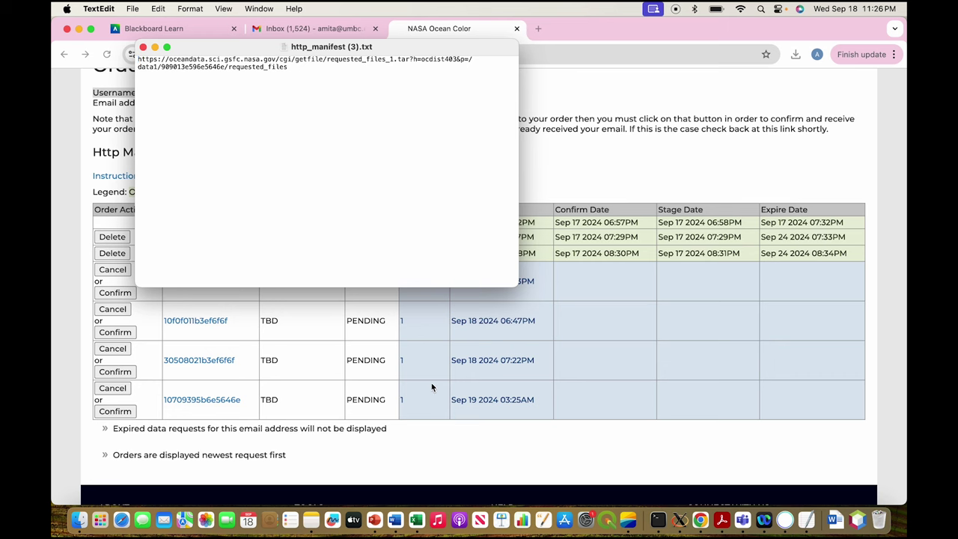
- Close the Chrome orders window, keep the manifest in TextEdit, and open a new Chrome window
click(67, 28)
click(132, 9)
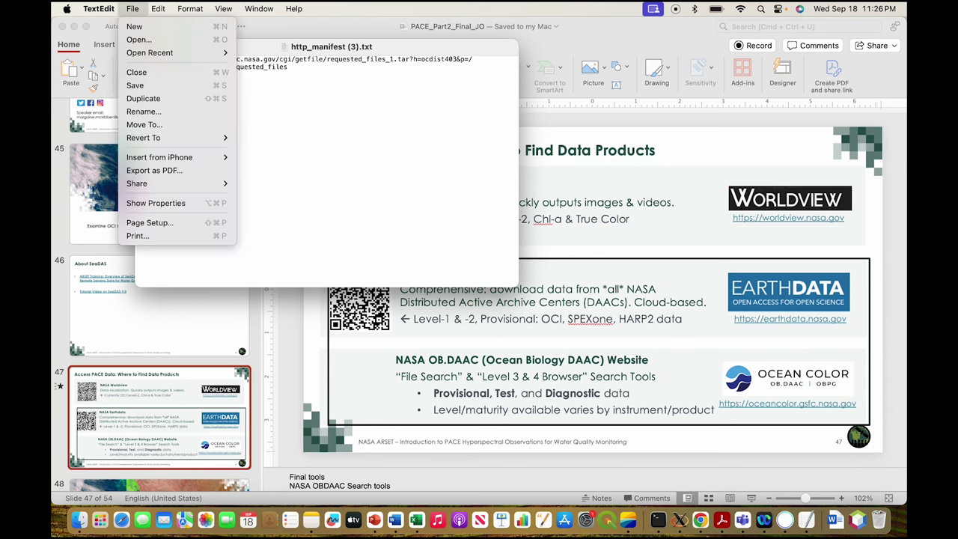
click(701, 520)
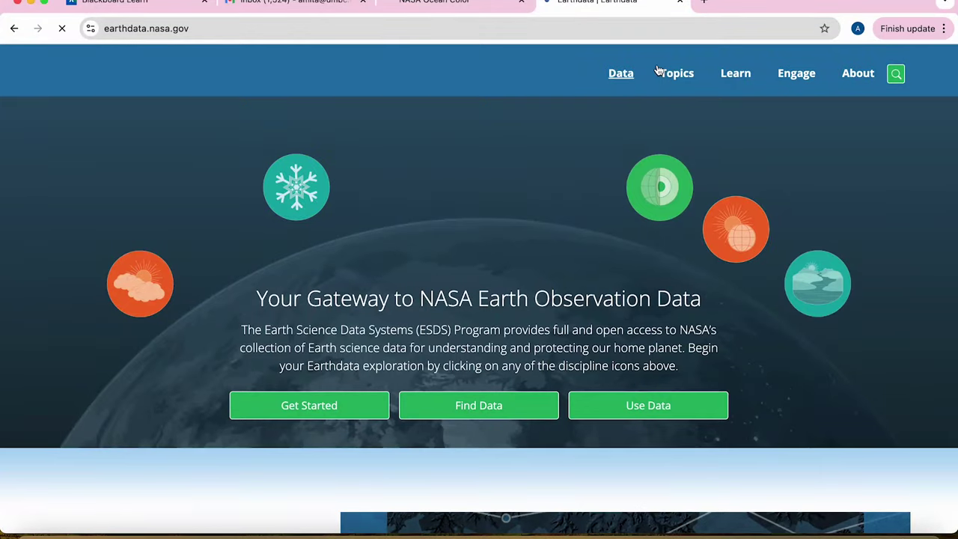
- Go to Earthdata Search through the Data menu on earthdata.nasa.gov
click(621, 75)
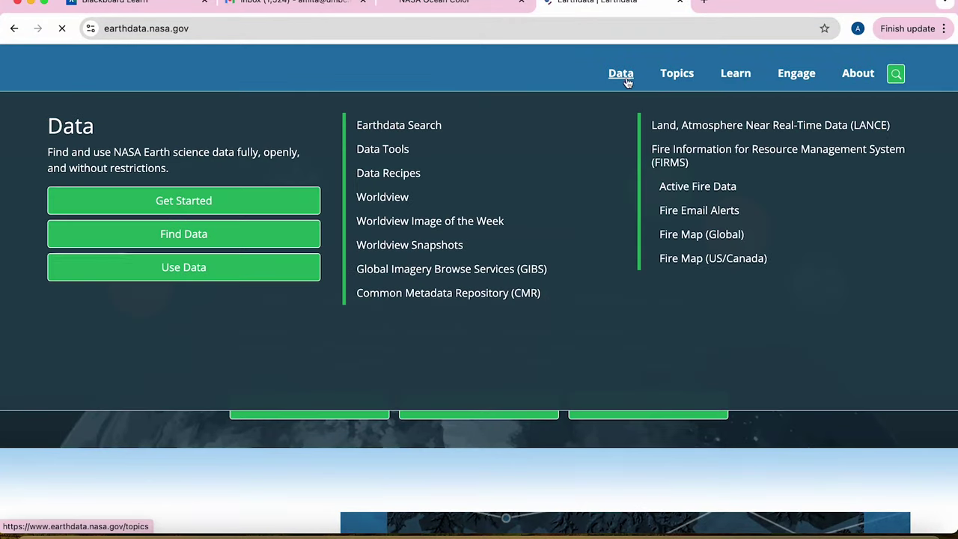
click(418, 125)
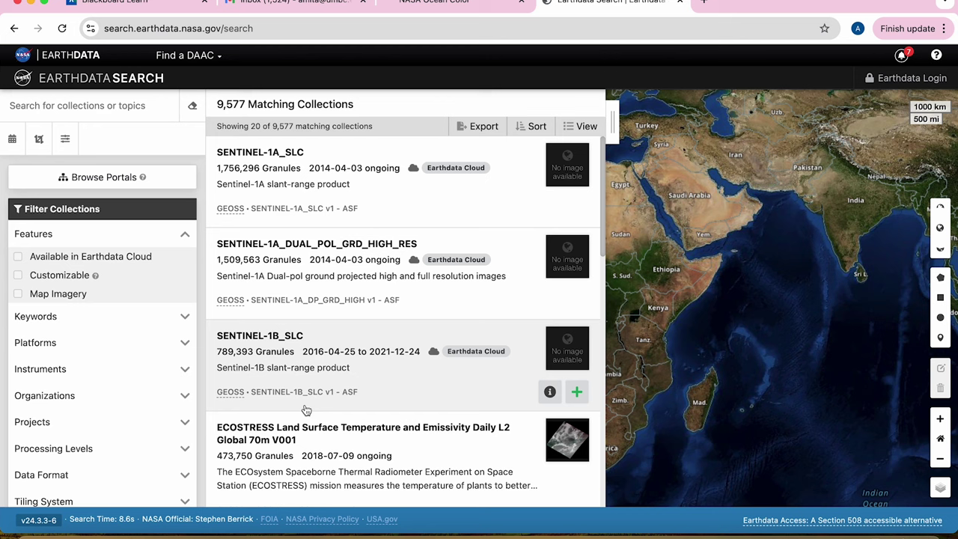
- Search Earthdata collections for 'PACE AOP'
click(89, 105)
text(PACE)
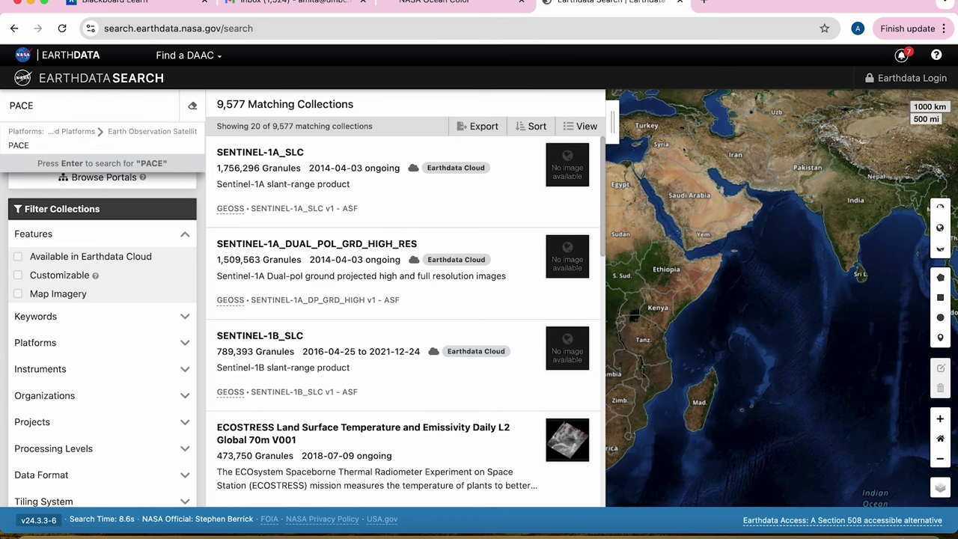
text( AOP)
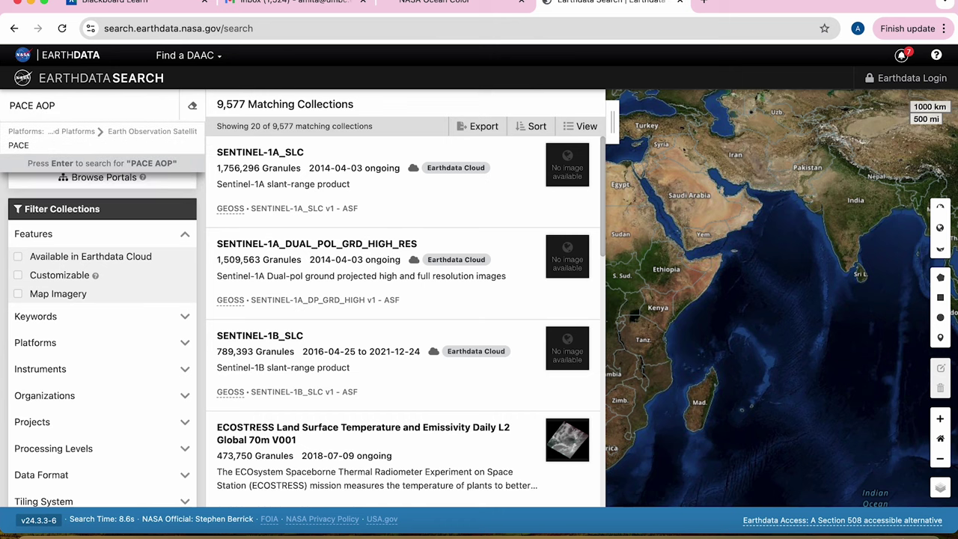
key(Return)
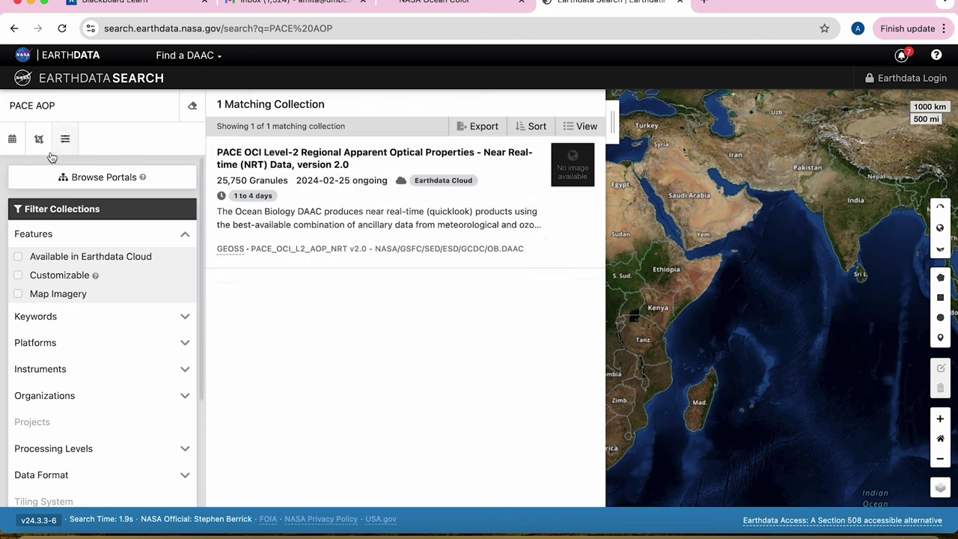
- Apply a date filter with start and end both set to 2024-08-28
click(13, 139)
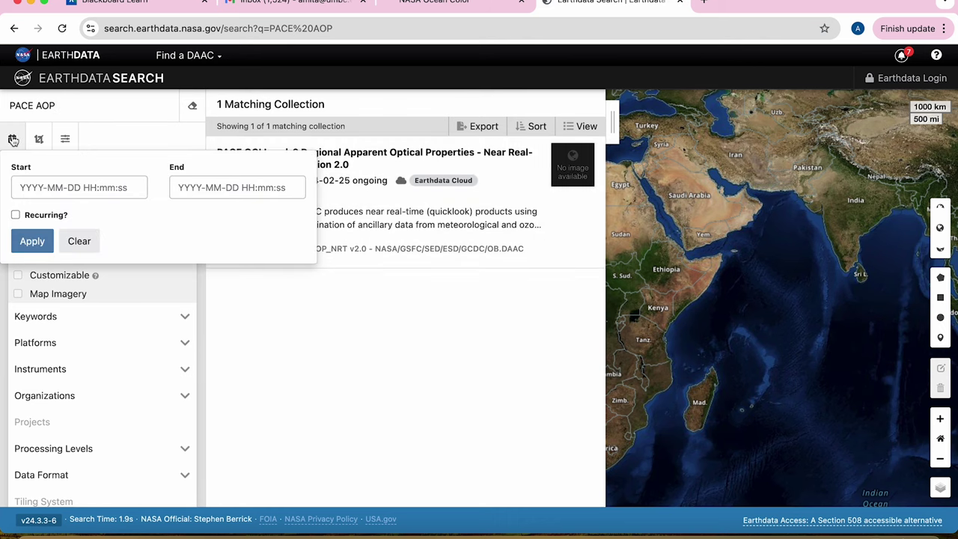
click(63, 188)
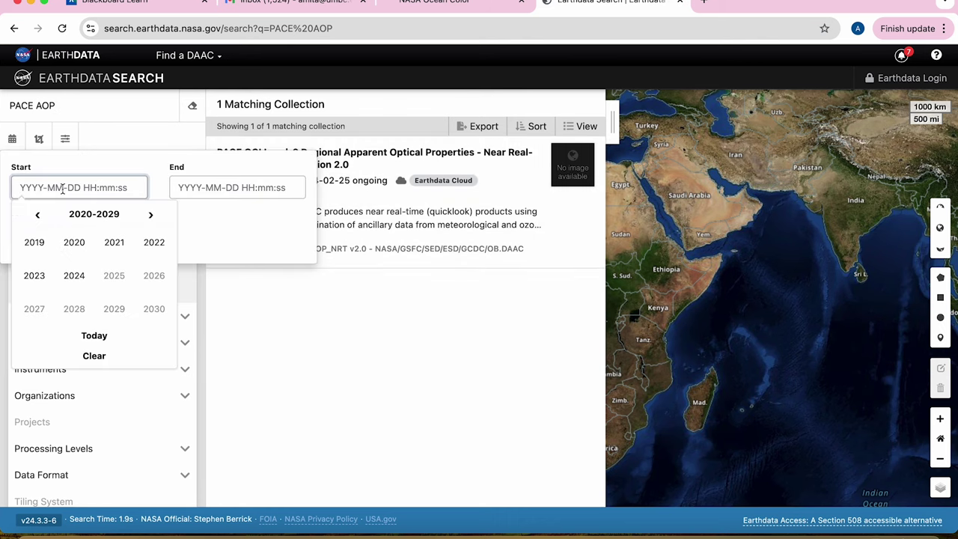
click(78, 275)
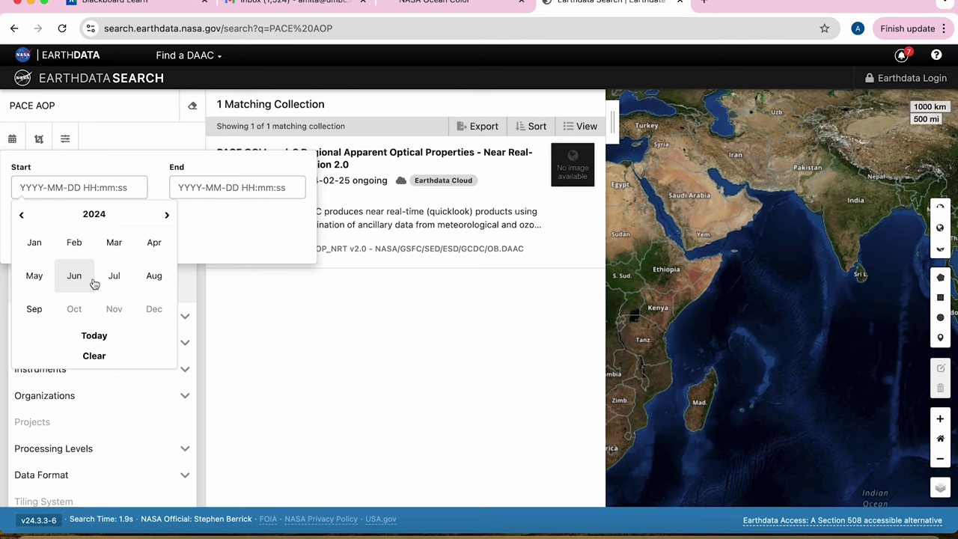
click(157, 284)
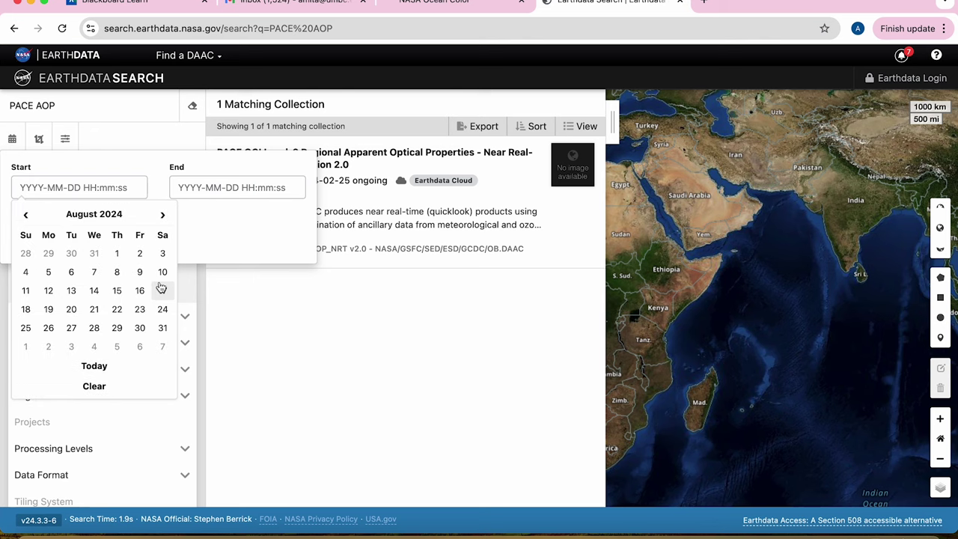
click(95, 328)
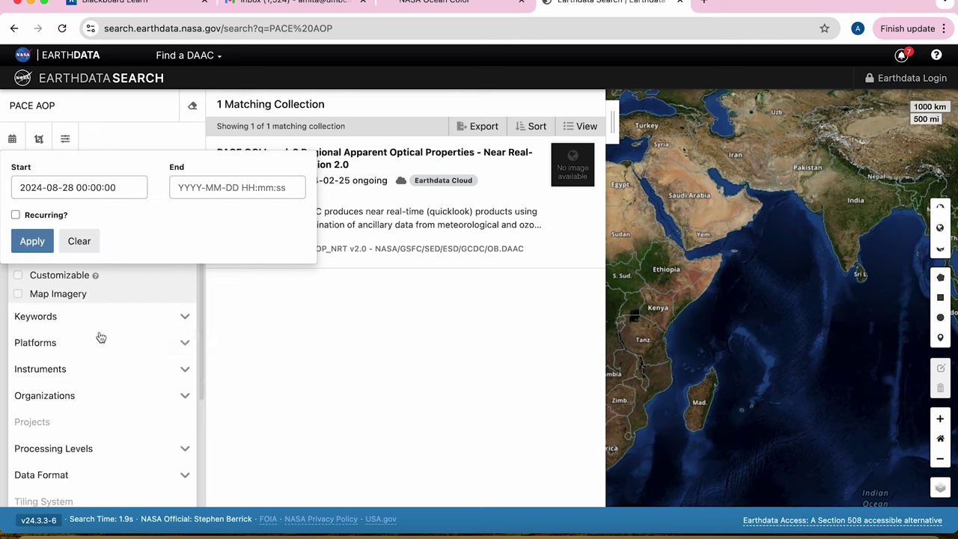
click(206, 188)
click(238, 275)
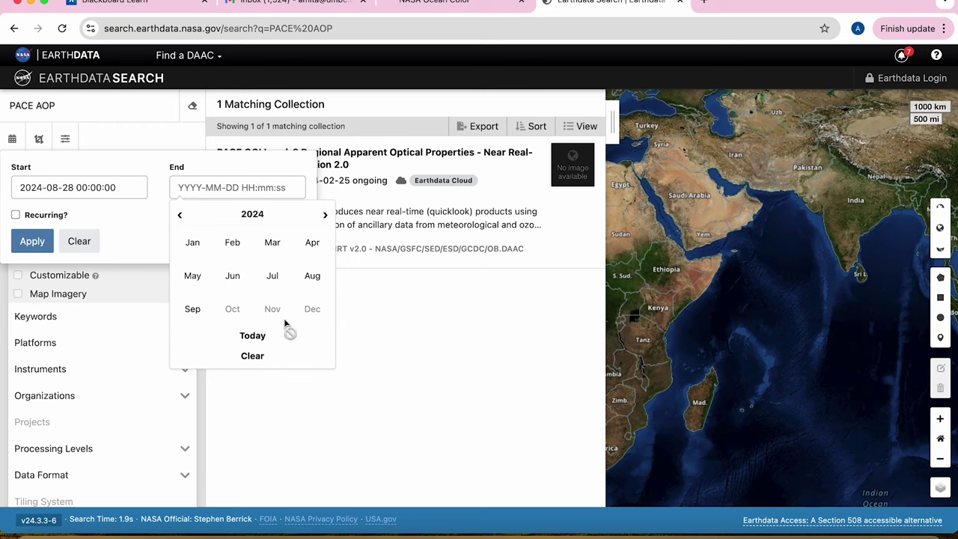
click(313, 281)
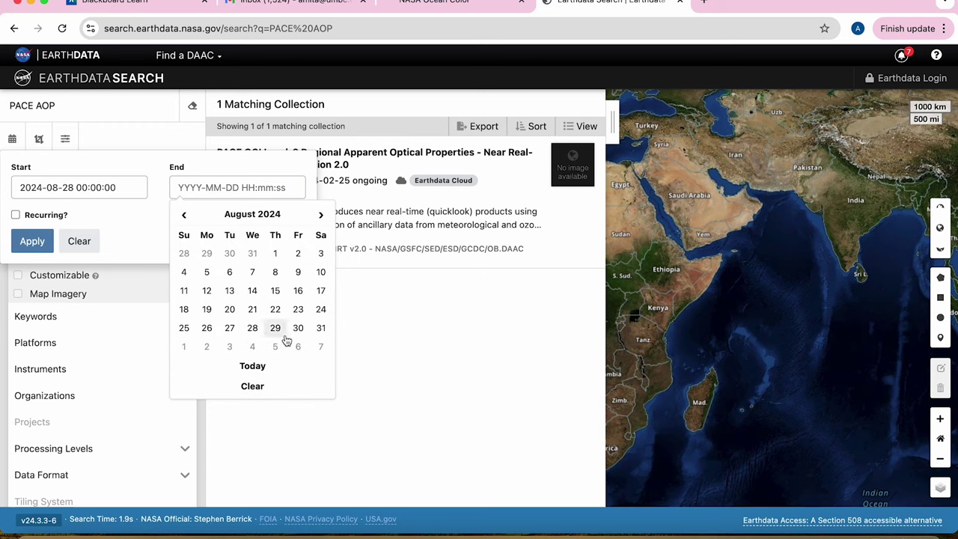
click(257, 333)
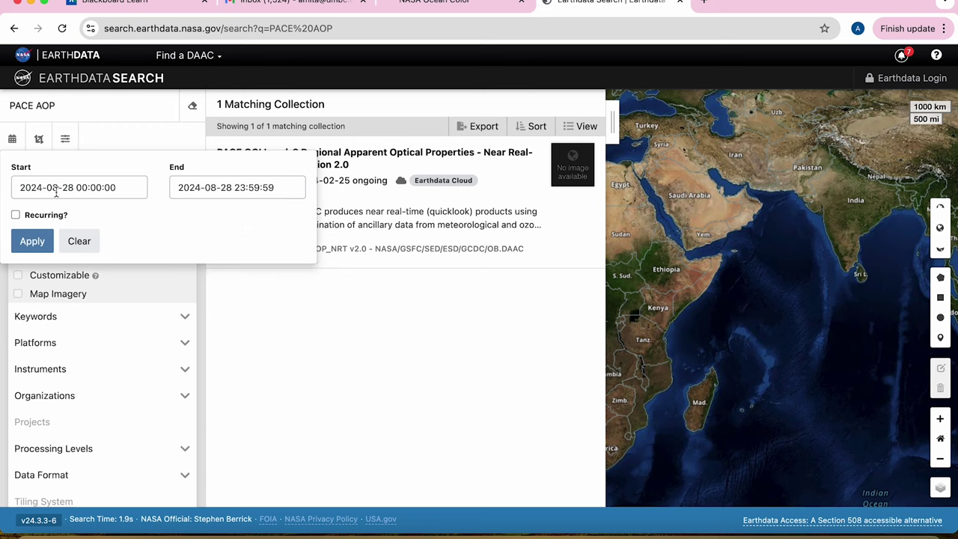
click(33, 247)
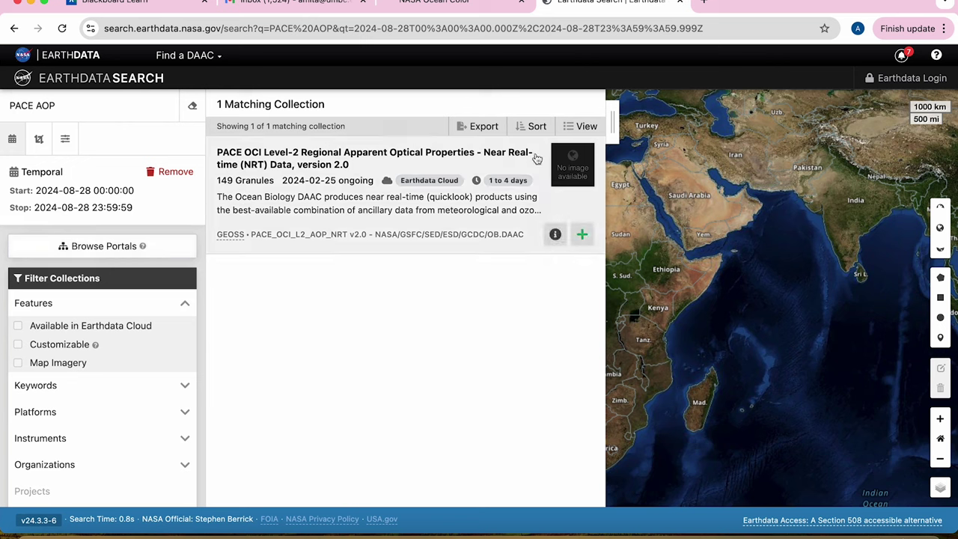
- Draw a search rectangle over Chesapeake Bay (36.64,-77.03 to 39.27,-75.48) and show results again
click(615, 123)
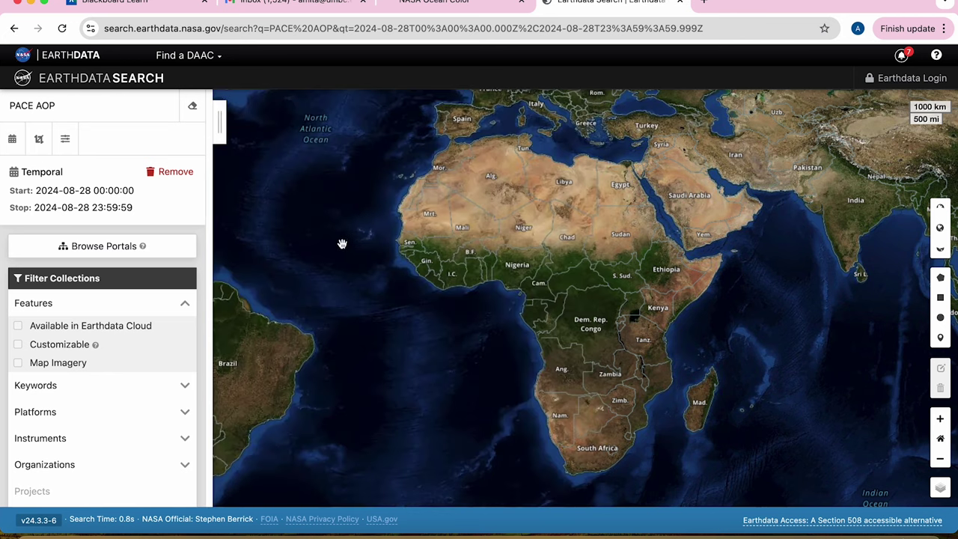
drag(342, 244, 577, 289)
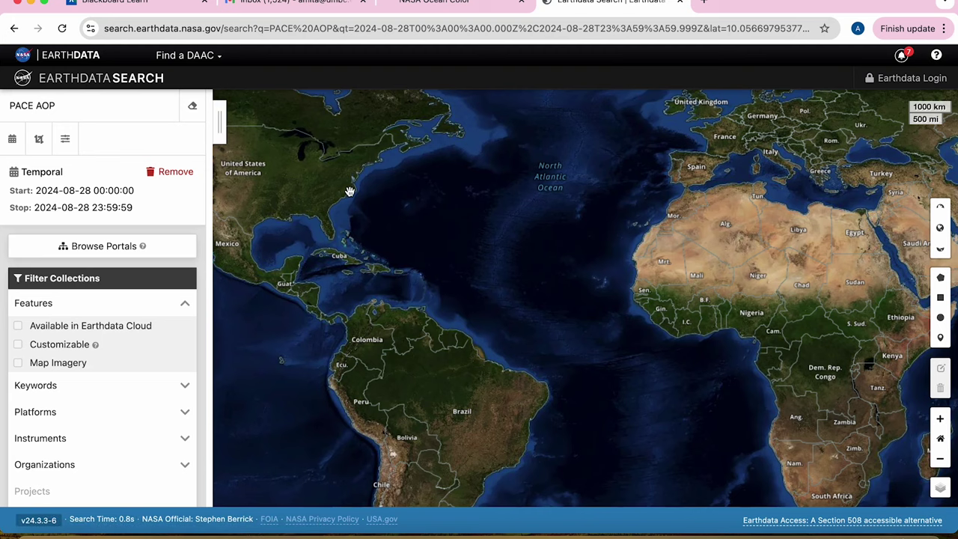
drag(349, 192, 359, 252)
scroll(355, 222, up, 3)
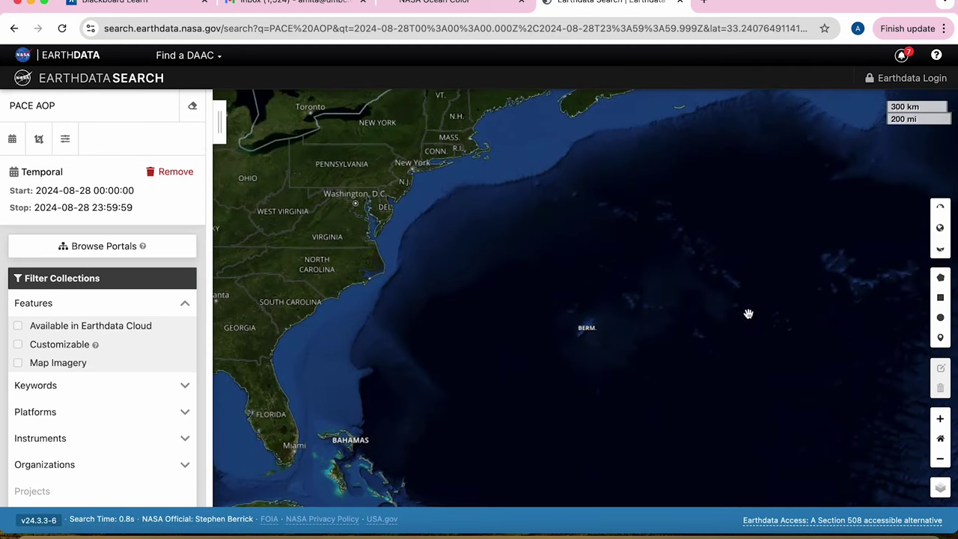
click(941, 298)
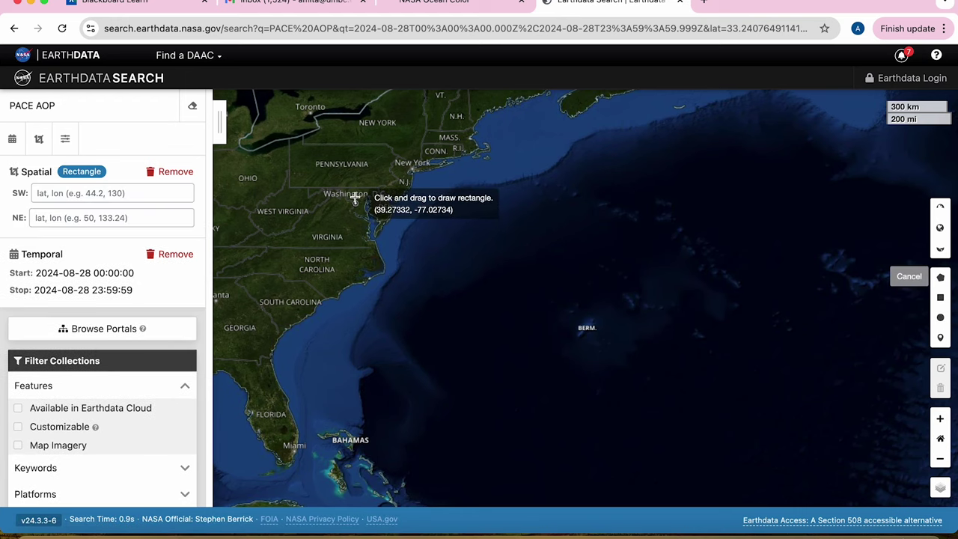
mouse_move(355, 200)
mouse_down()
mouse_move(380, 225)
mouse_move(385, 252)
mouse_up()
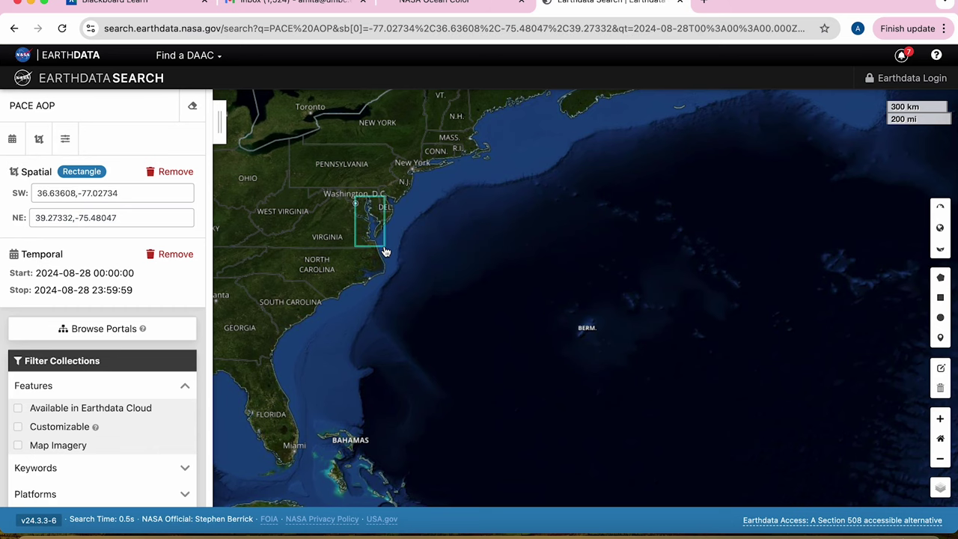
click(222, 121)
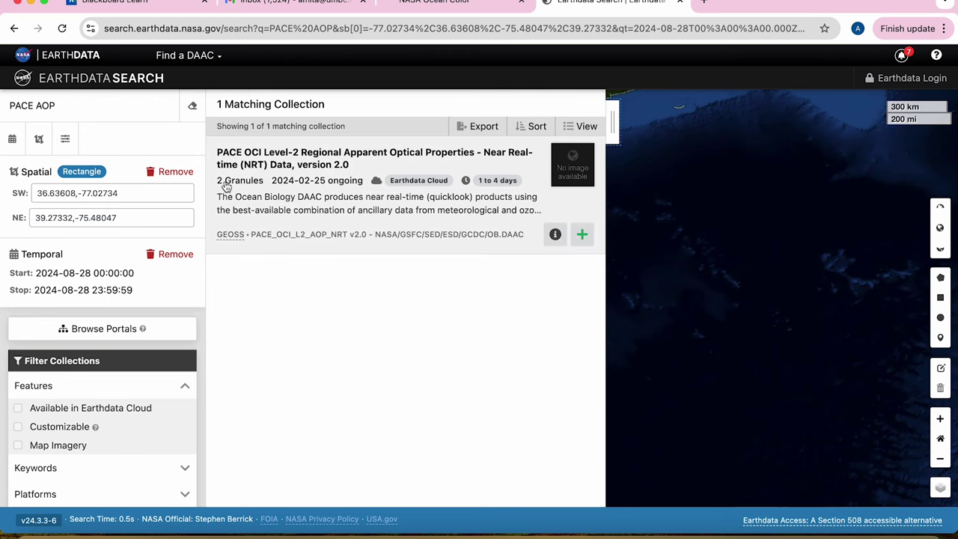
- Open the PACE OCI Level-2 AOP NRT granule list, then switch to SeaDAS
click(290, 235)
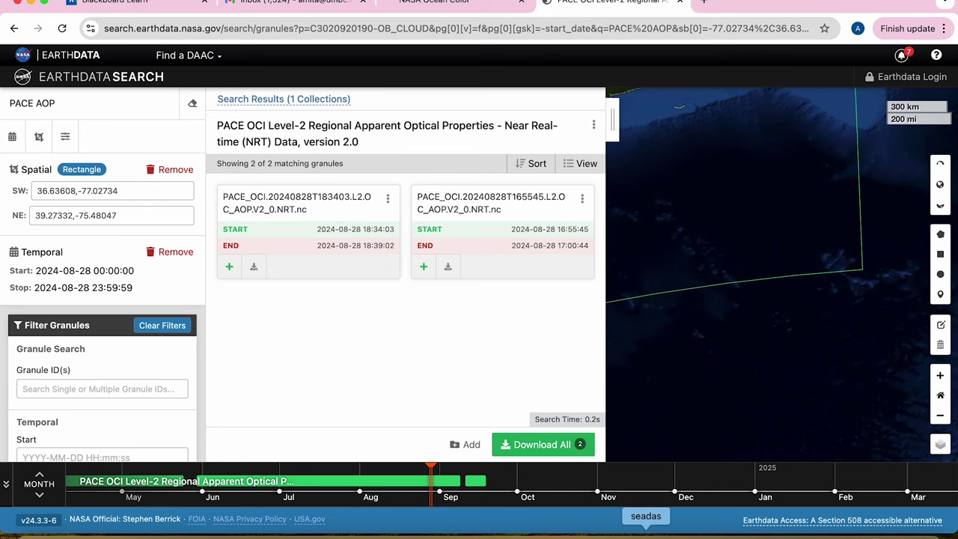
click(647, 533)
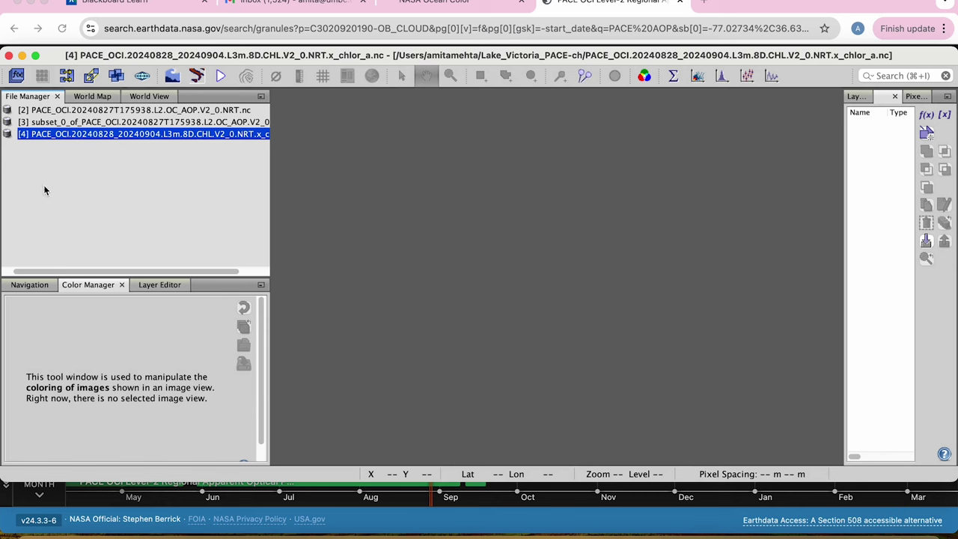
- Cancel File > Open Product, then display the chlor_a band of product [4] as an image
click(90, 0)
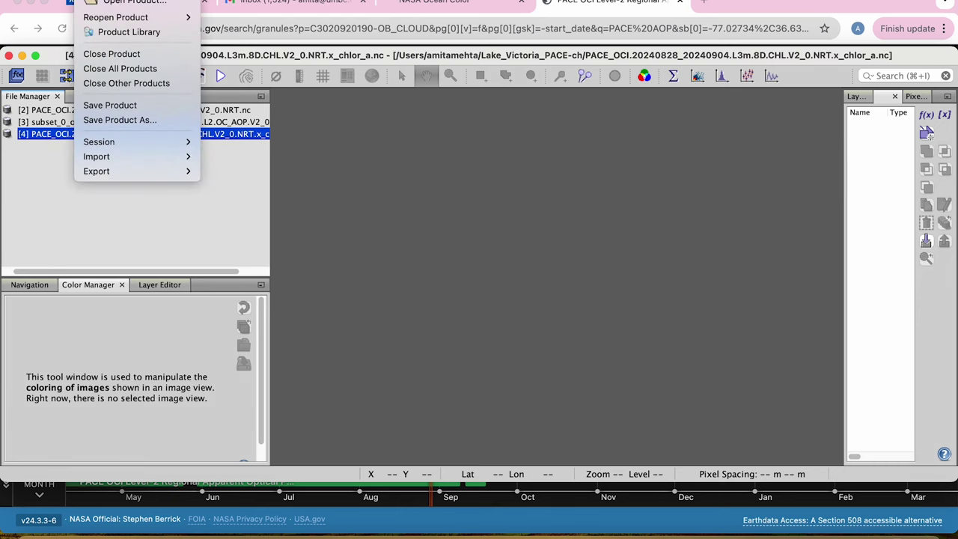
click(95, 1)
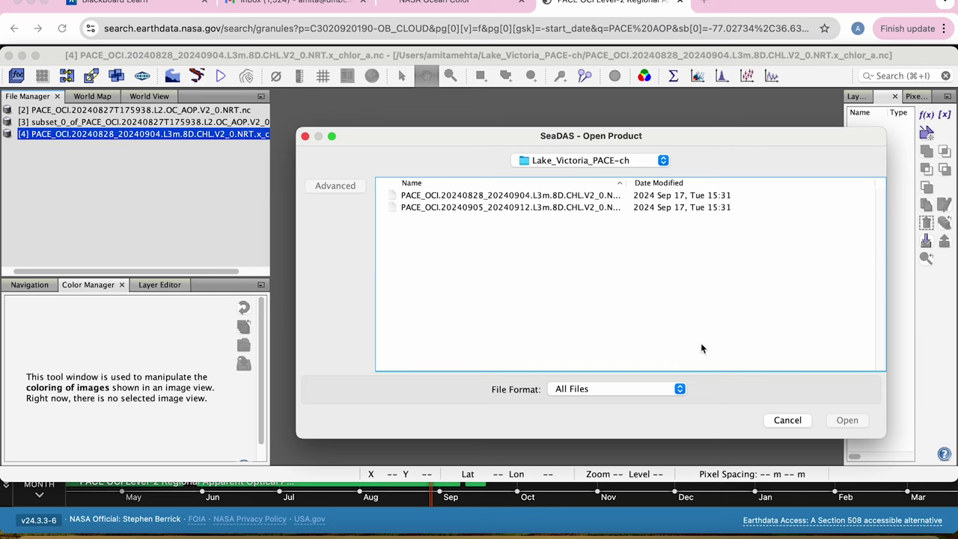
click(789, 421)
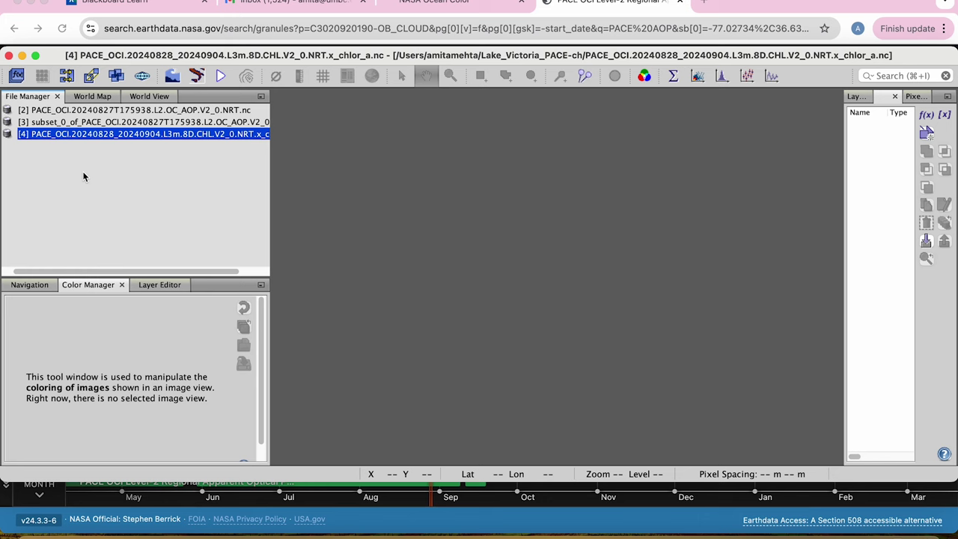
double_click(49, 136)
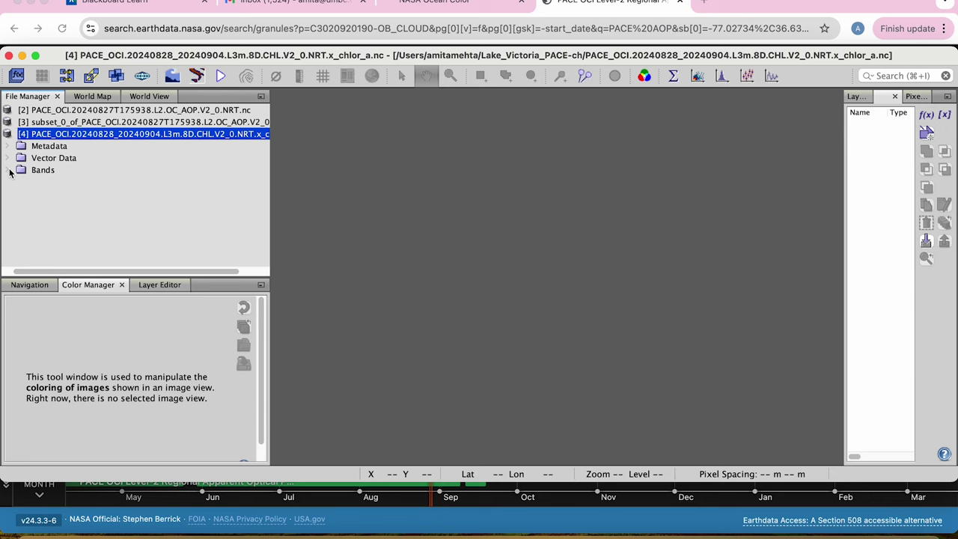
click(12, 170)
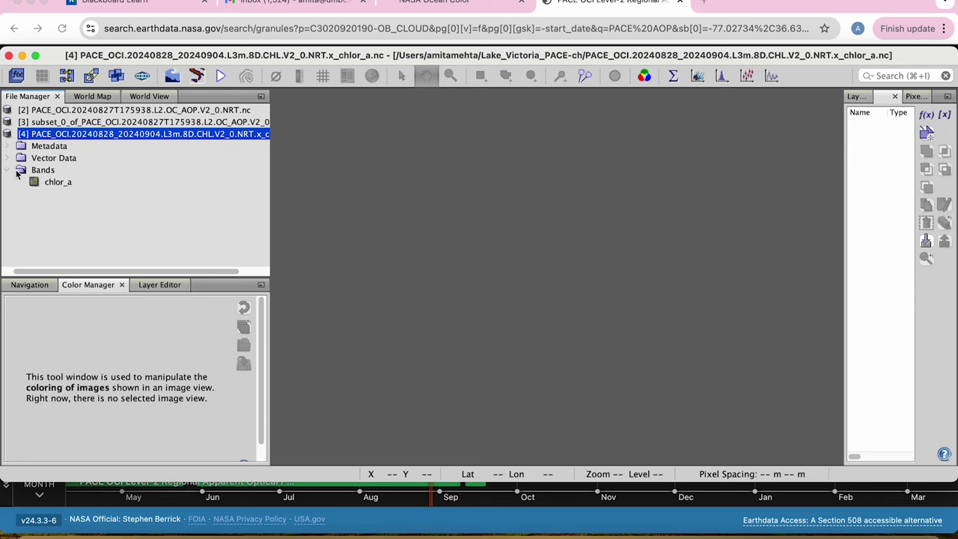
double_click(56, 183)
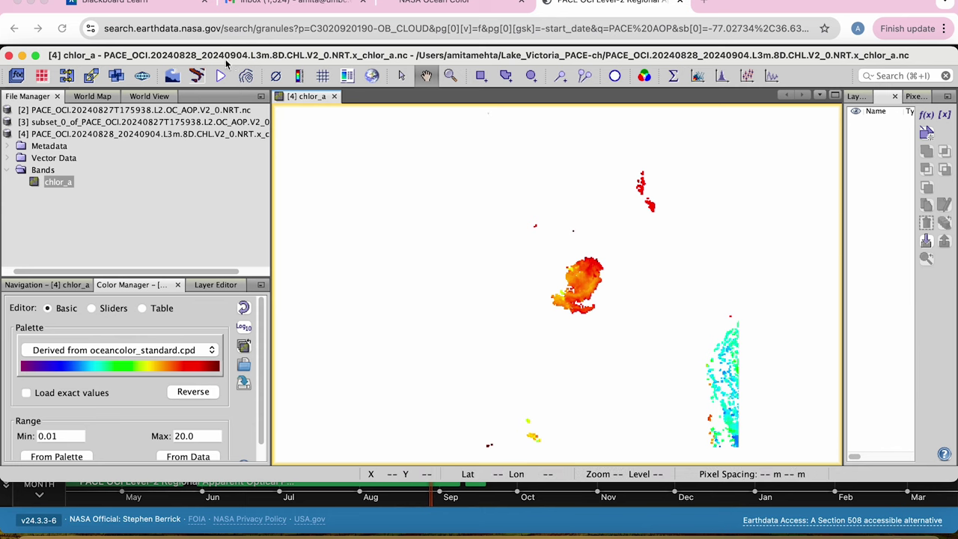
- Create the coastline land and water masks and overlay LandMask on the chlor_a image
click(196, 75)
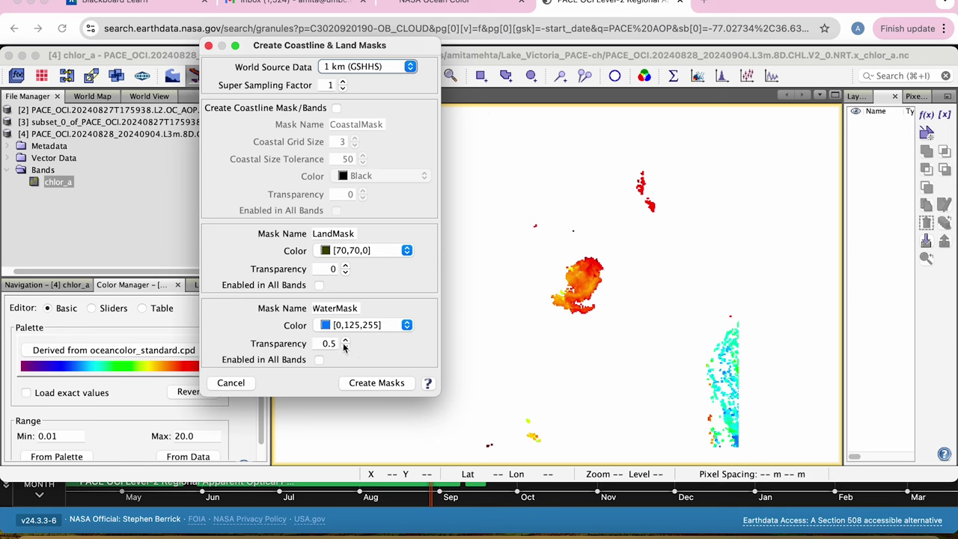
click(372, 386)
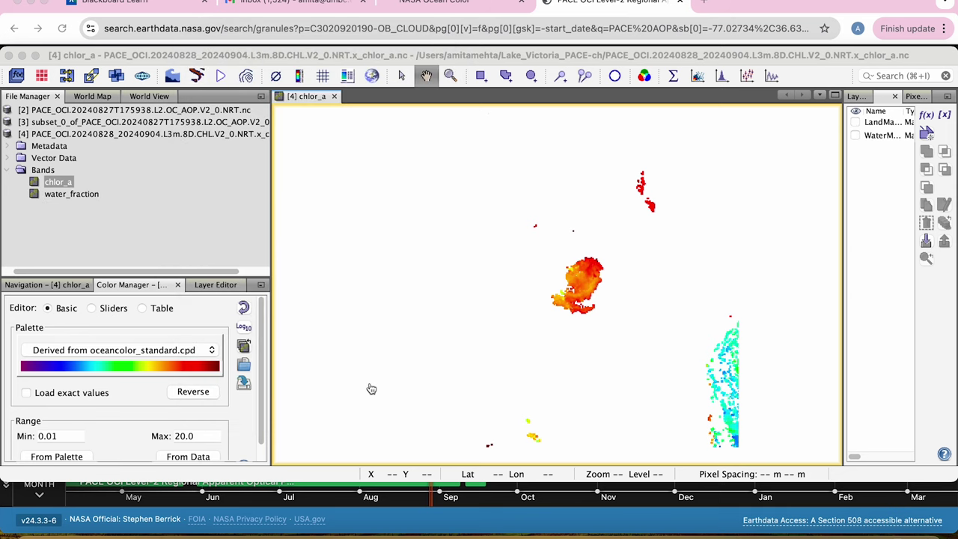
click(855, 122)
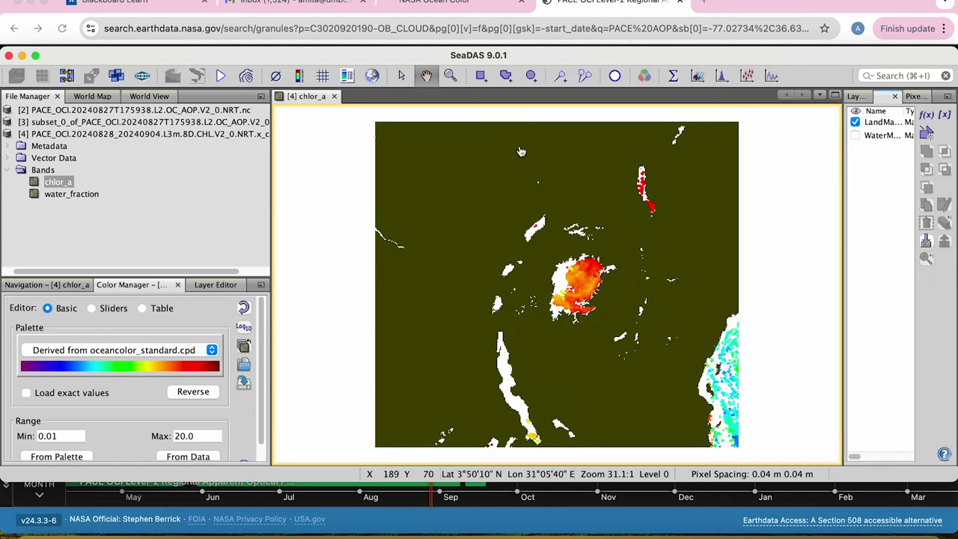
- Add the world map background layer and frame the Lake Victoria area
click(373, 79)
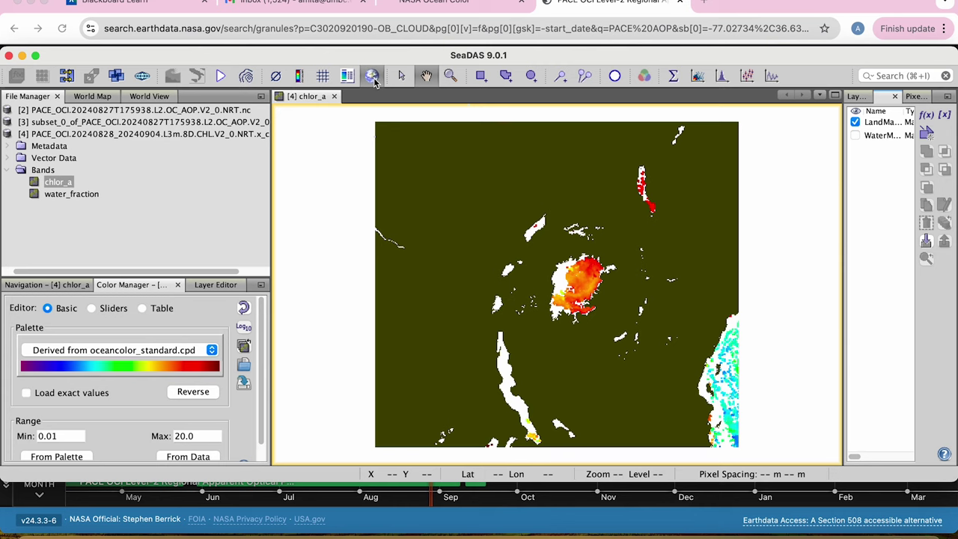
scroll(489, 224, down, 5)
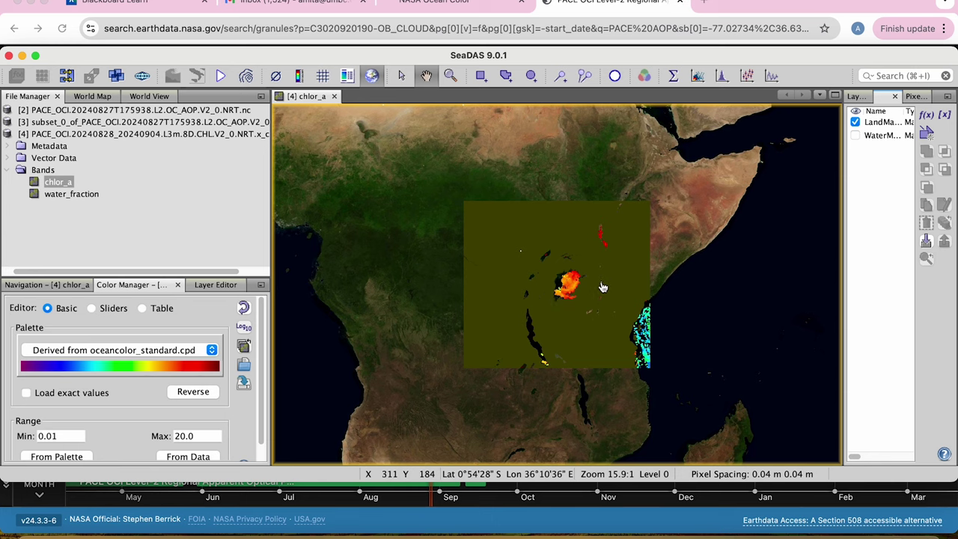
scroll(603, 287, up, 5)
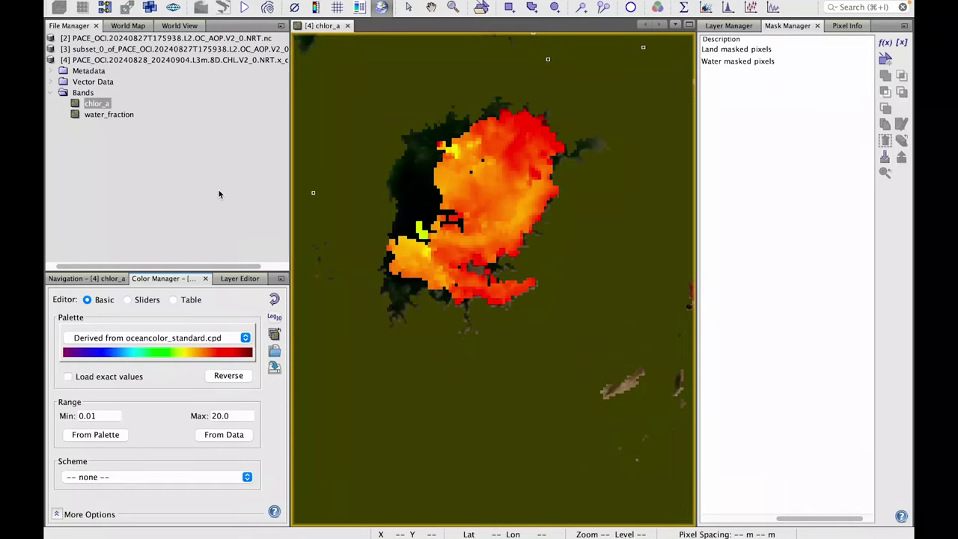
drag(469, 175, 476, 268)
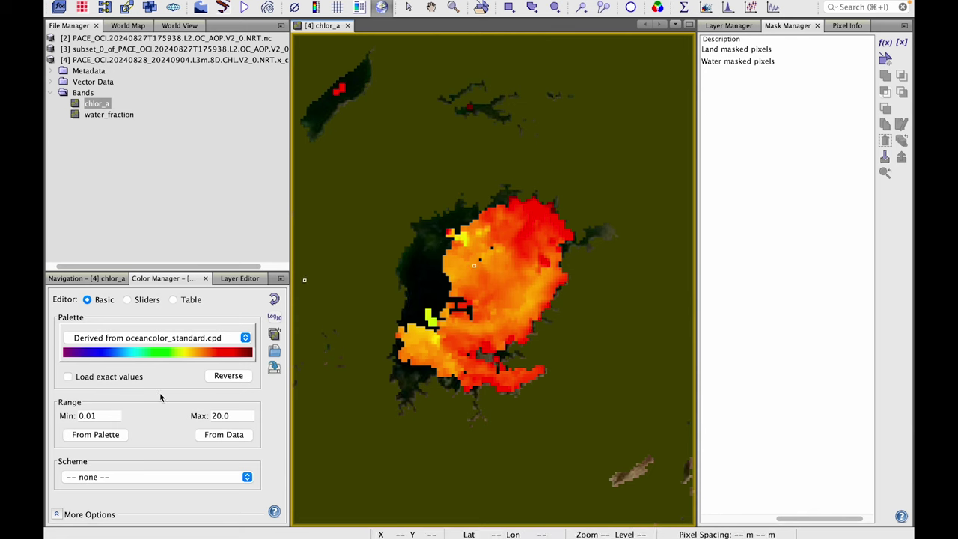
- Set the chlor_a colour range minimum to 0.1, giving a 0.1–20.0 range
click(91, 415)
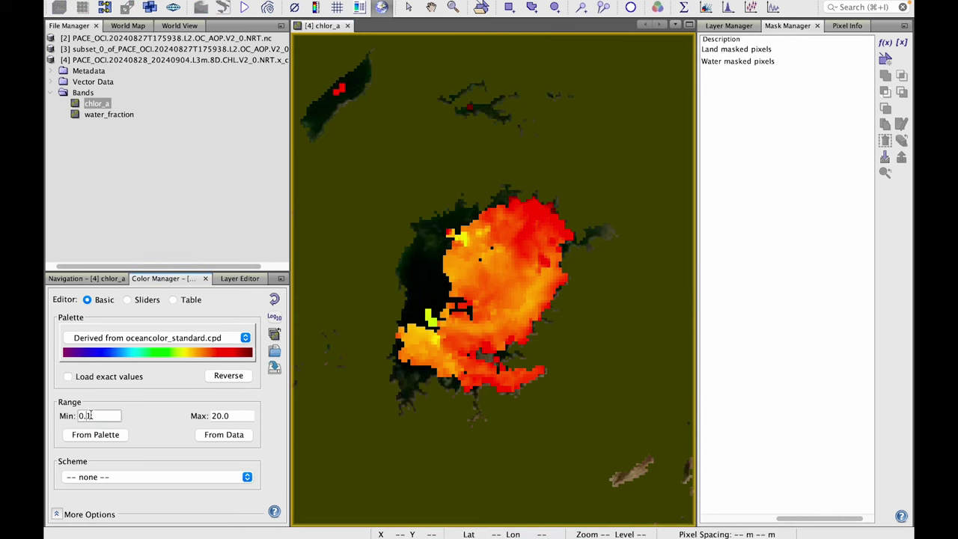
key(Tab)
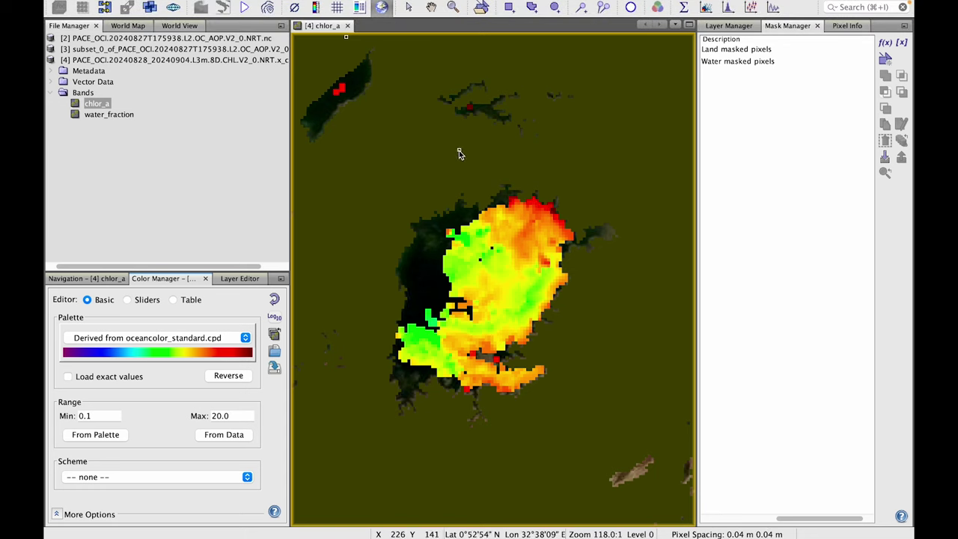
mouse_move(563, 23)
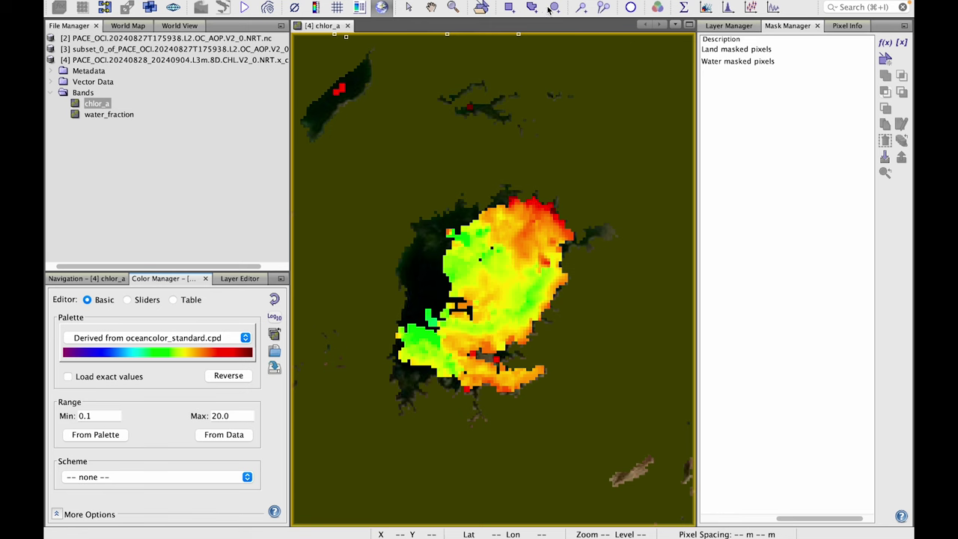
- Draw a rectangle on the upper bloom and run chlor_a Statistics masked to that geometry
click(510, 7)
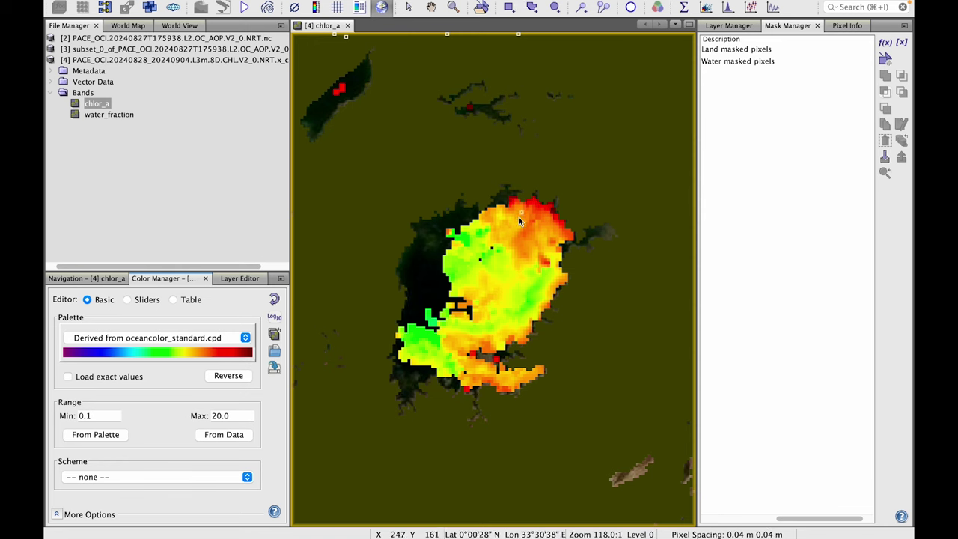
mouse_move(507, 211)
mouse_down()
mouse_move(527, 241)
mouse_move(548, 248)
mouse_up()
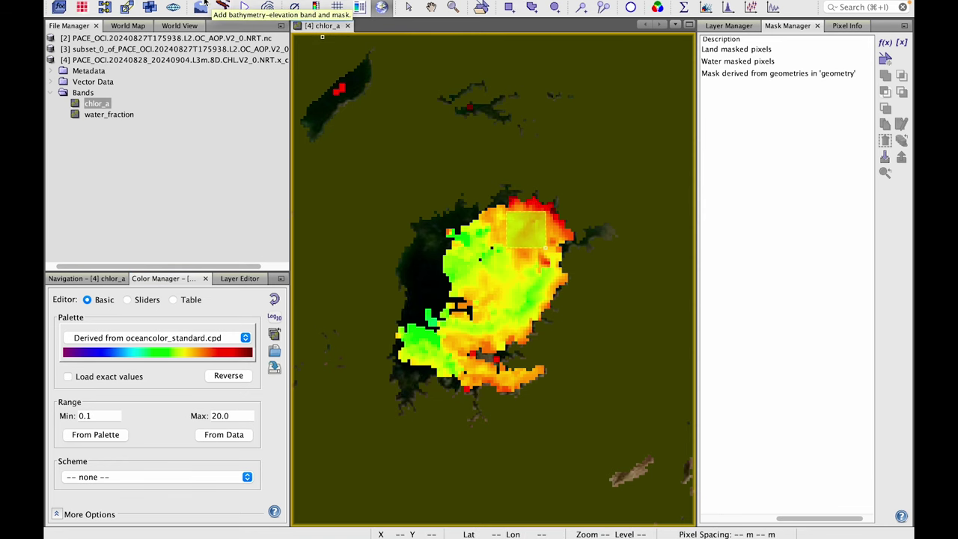
mouse_move(206, 3)
click(292, 5)
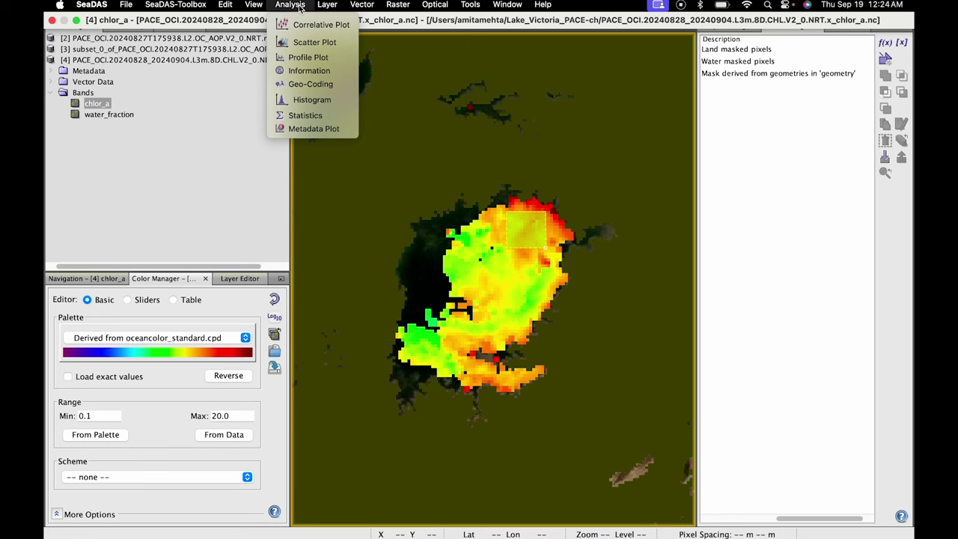
click(306, 116)
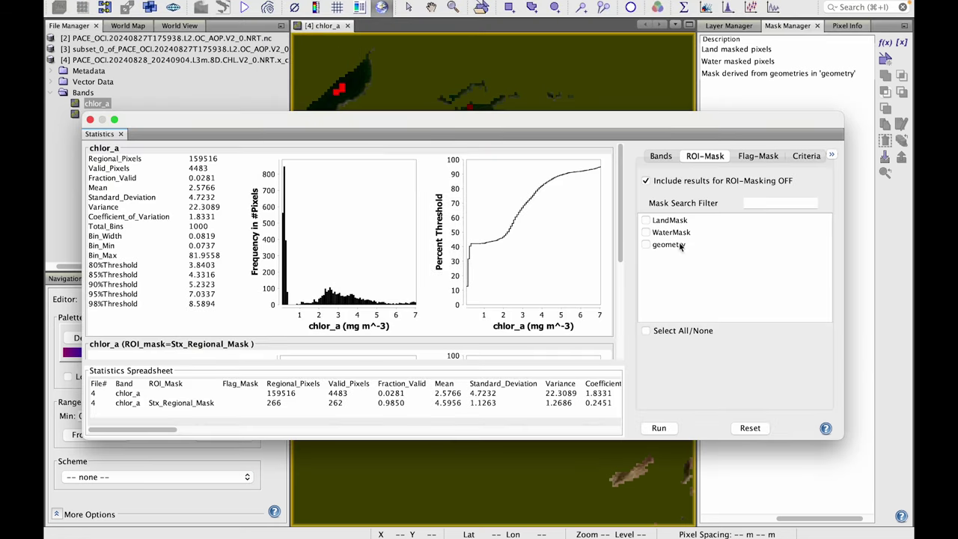
click(646, 245)
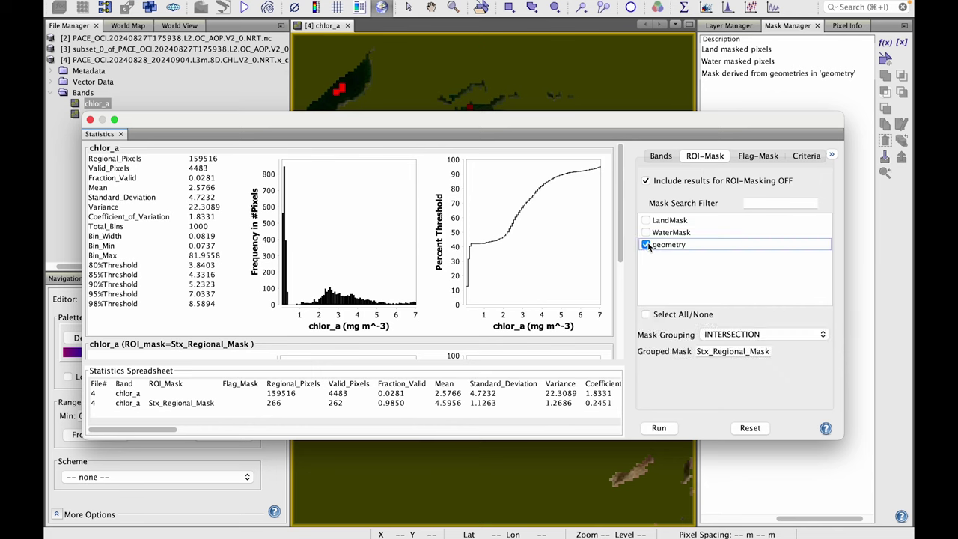
click(668, 430)
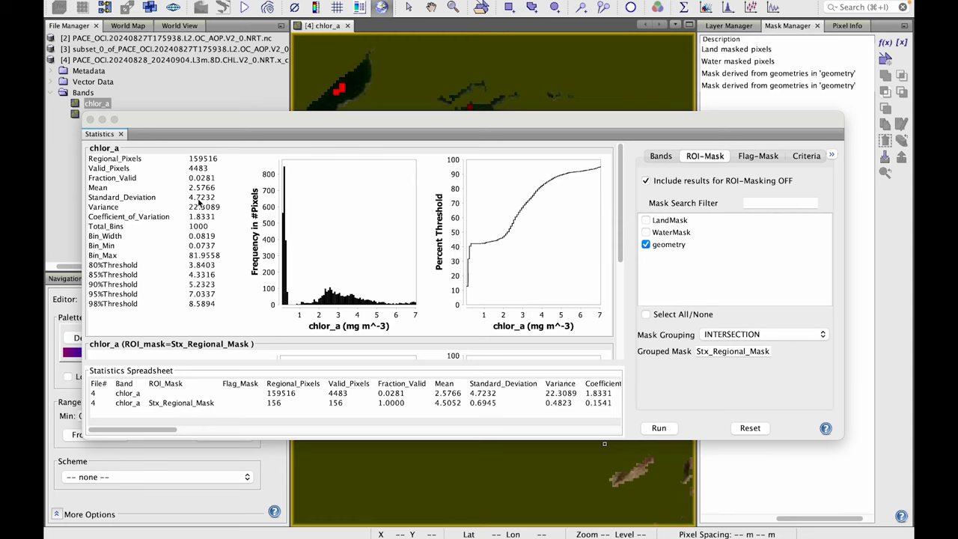
click(90, 119)
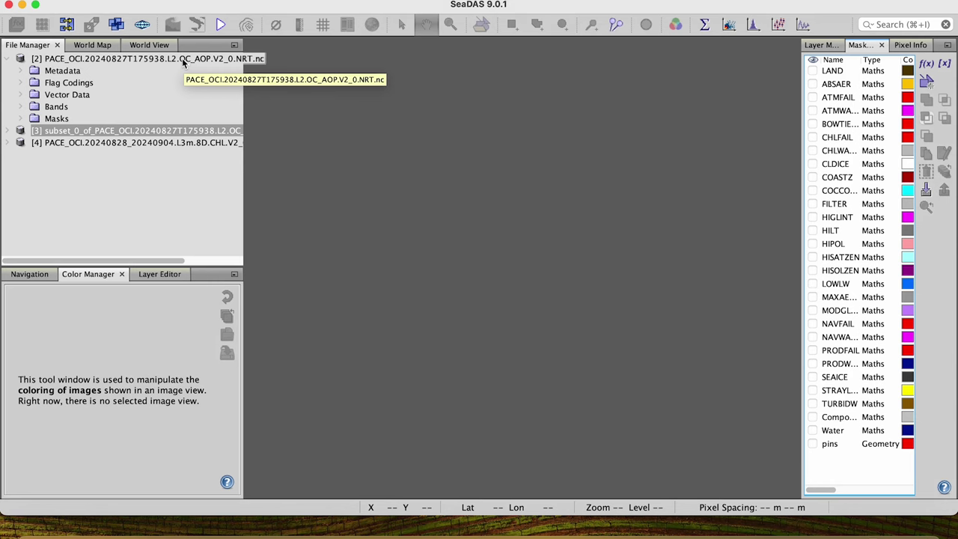
- Expand product [2] through Bands to its Rrs folder, listing Rrs_339 onward
double_click(119, 60)
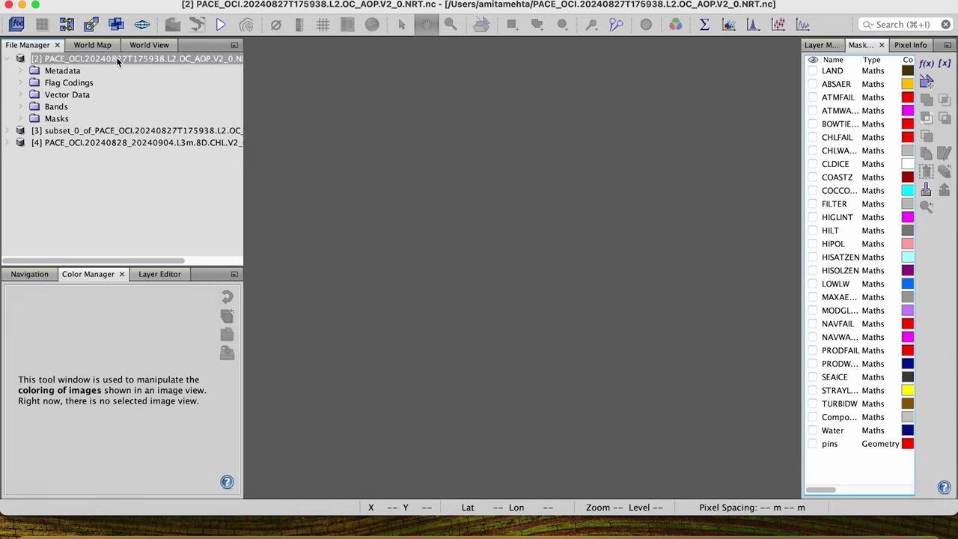
click(8, 59)
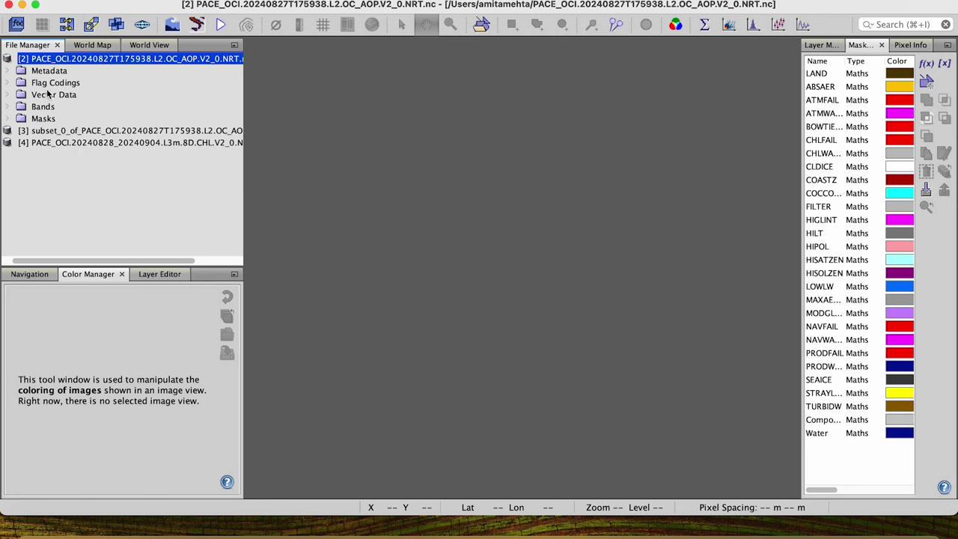
click(8, 108)
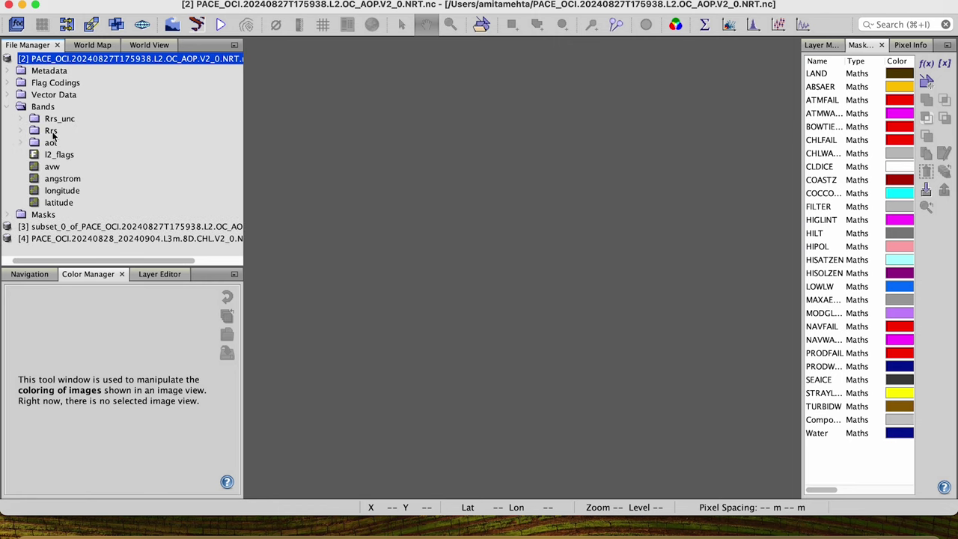
click(17, 132)
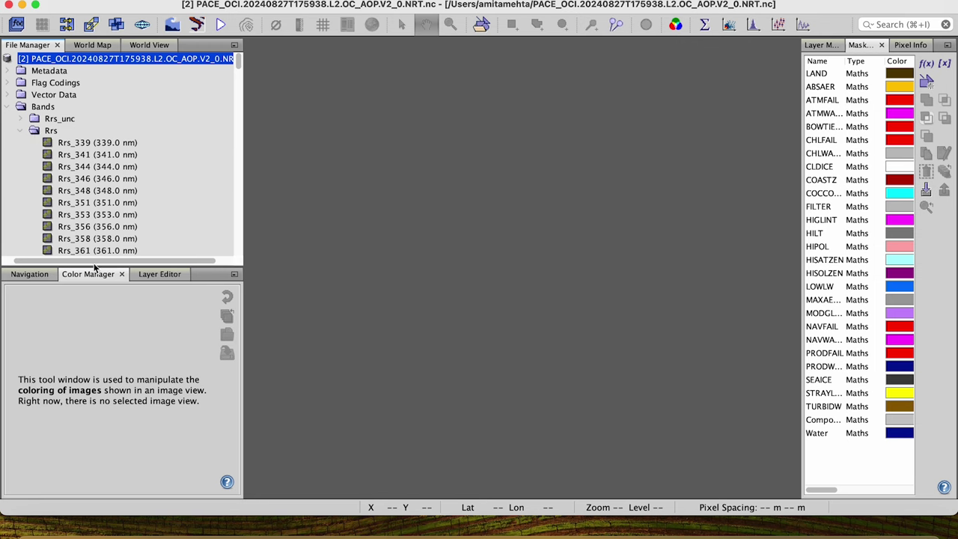
click(20, 131)
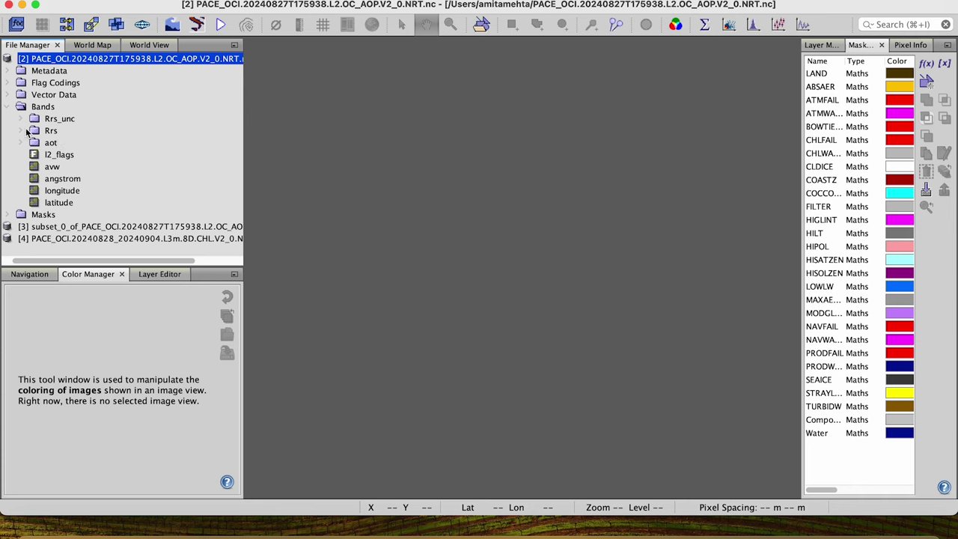
click(22, 131)
- Open the Rrs_447 band image and zoom and pan to the southern Chesapeake Bay coastline
scroll(107, 247, down, 10)
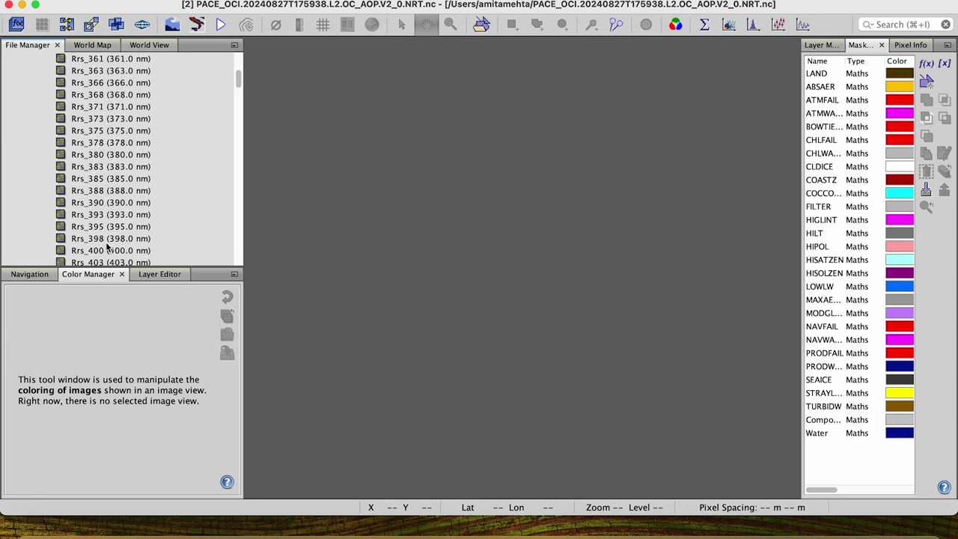
scroll(107, 248, down, 3)
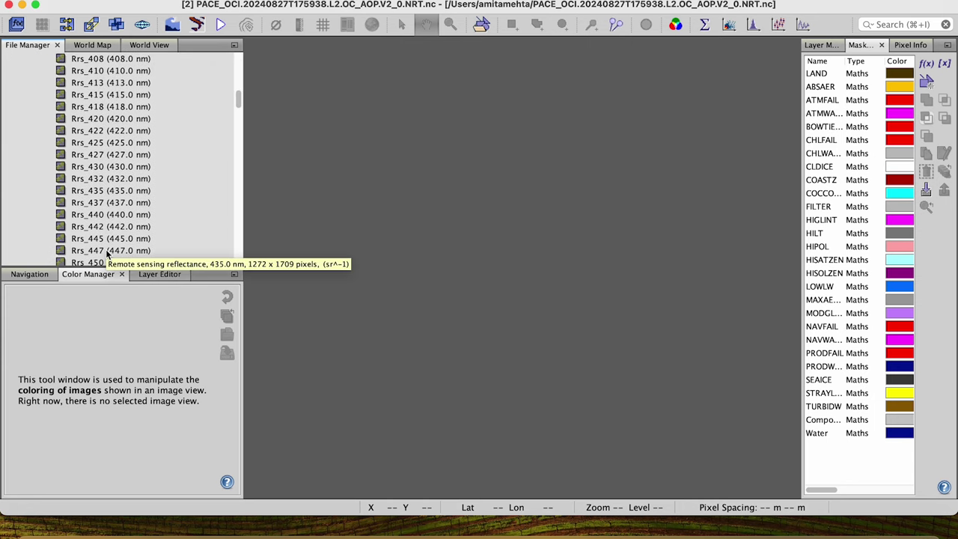
double_click(106, 250)
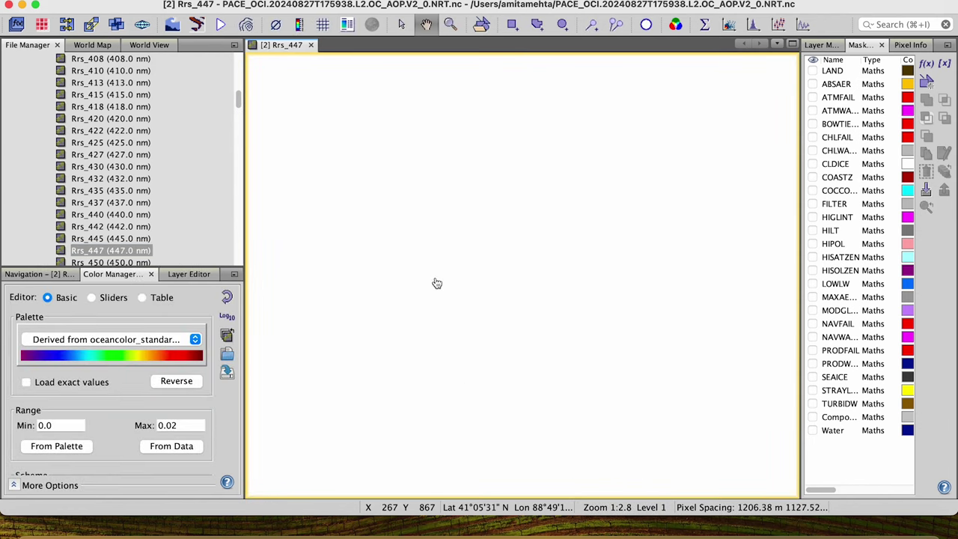
drag(591, 385, 543, 232)
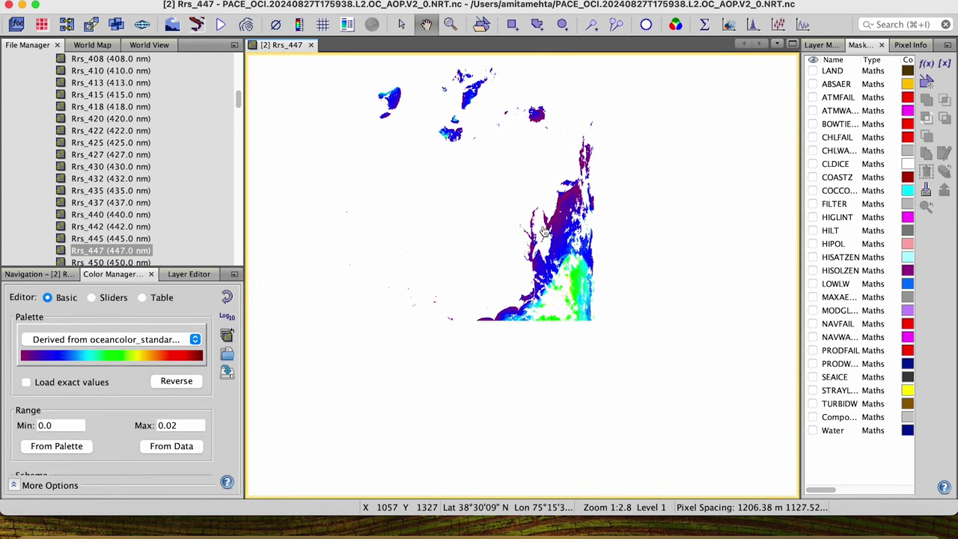
scroll(544, 232, down, 2)
scroll(545, 187, up, 5)
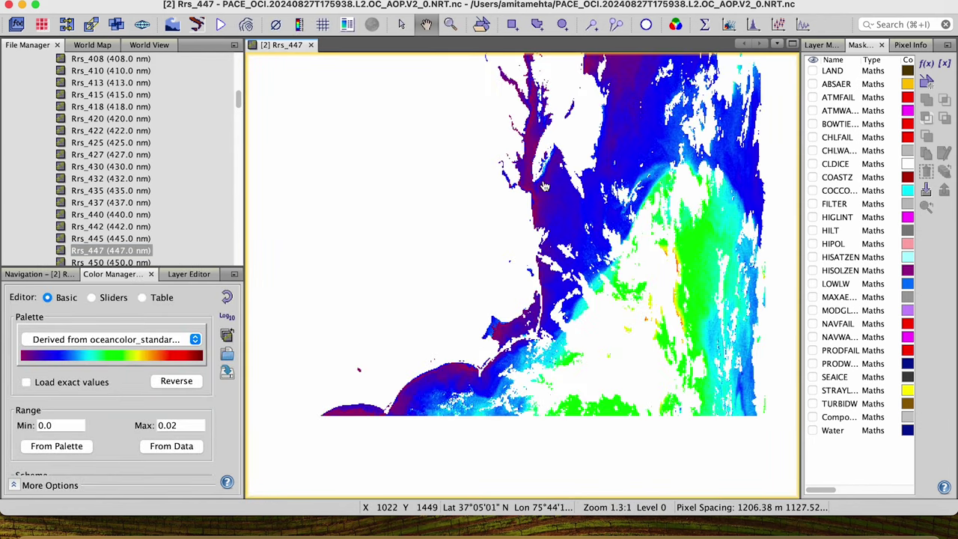
drag(544, 188, 544, 277)
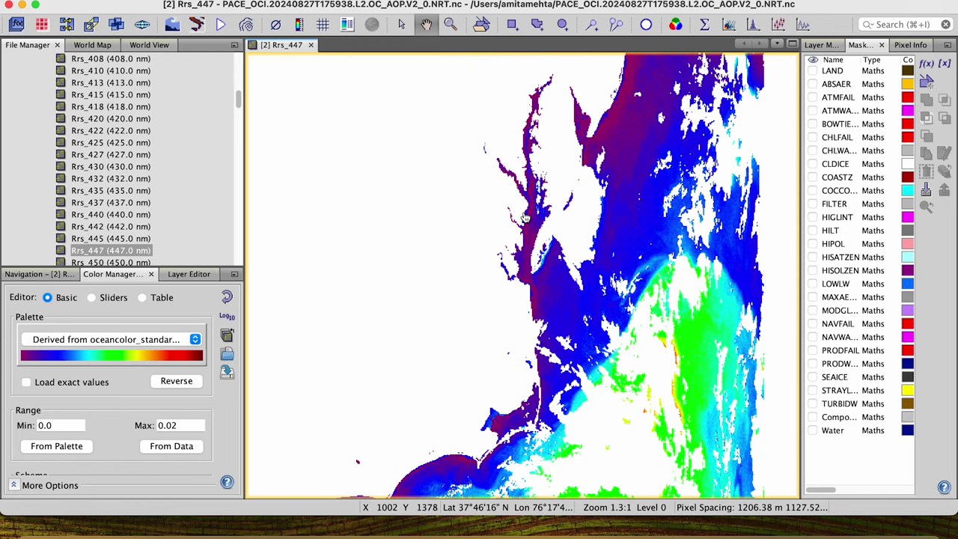
drag(524, 217, 516, 273)
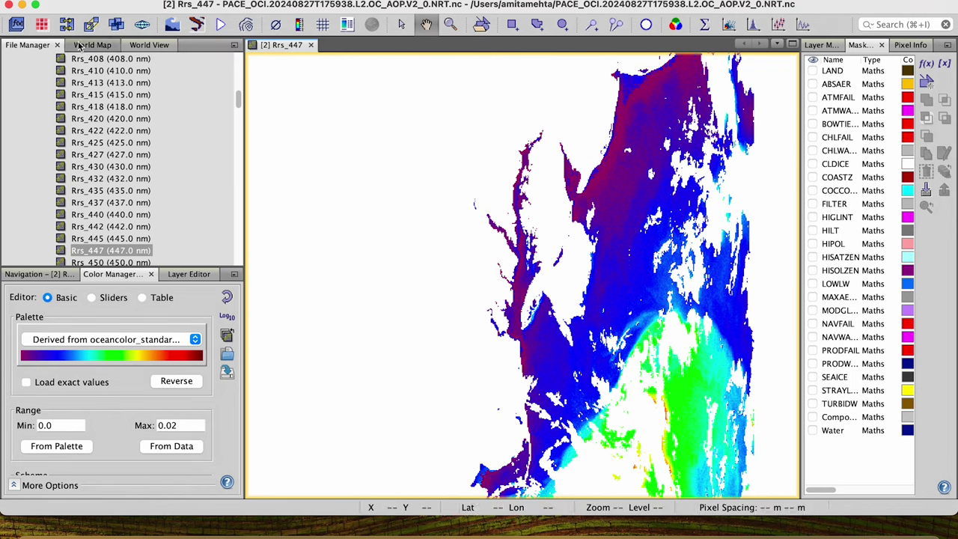
scroll(69, 71, down, 10)
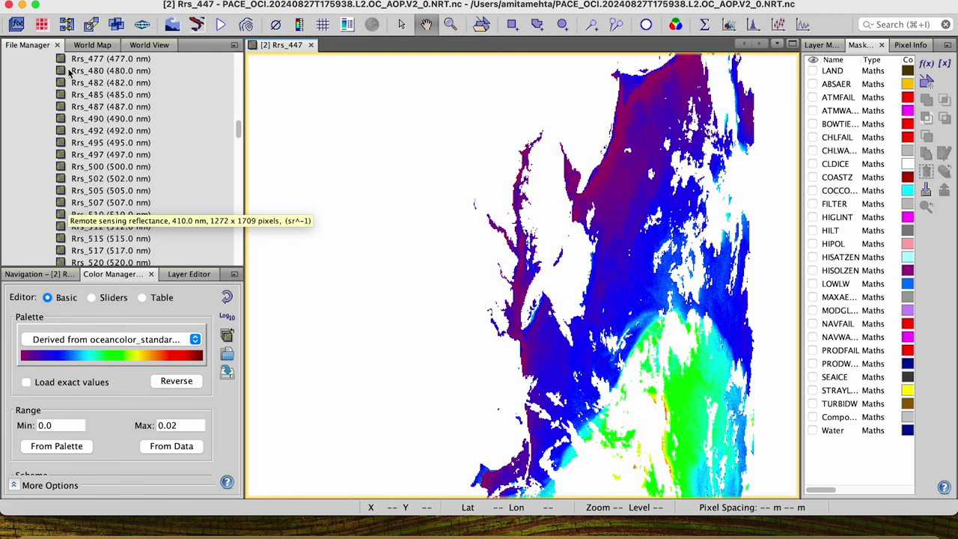
scroll(69, 71, down, 15)
scroll(69, 71, up, 20)
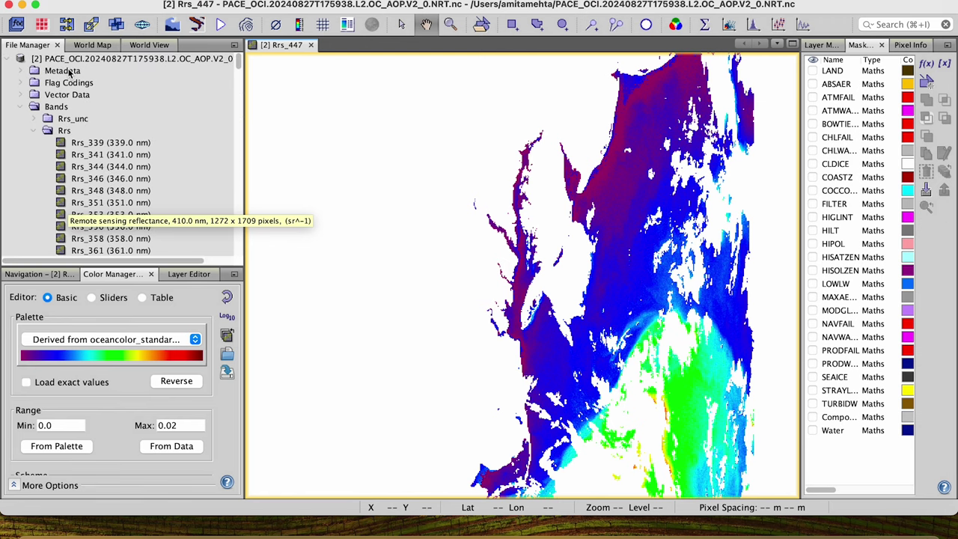
- Collapse product [2], expand the subset product [3]'s Bands, and close the Rrs_447 view
click(8, 60)
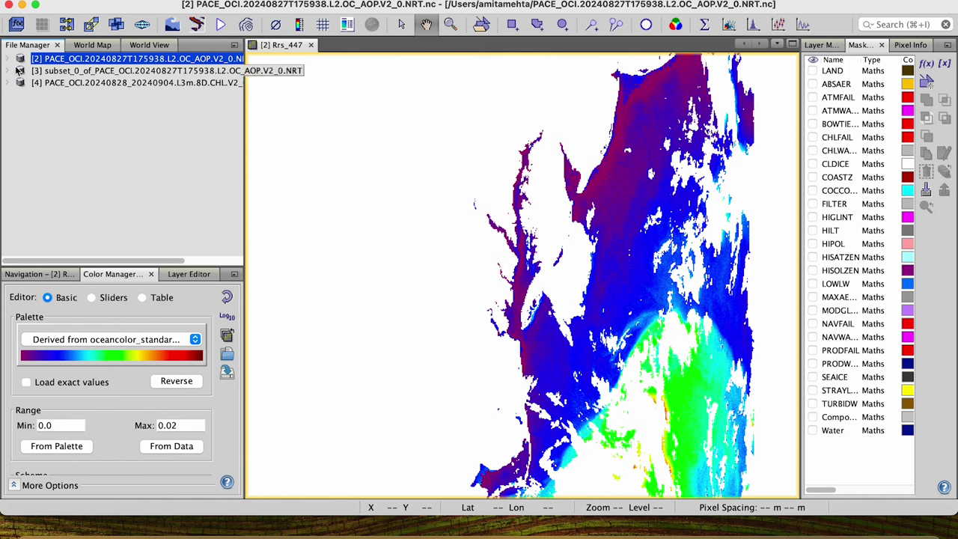
click(8, 71)
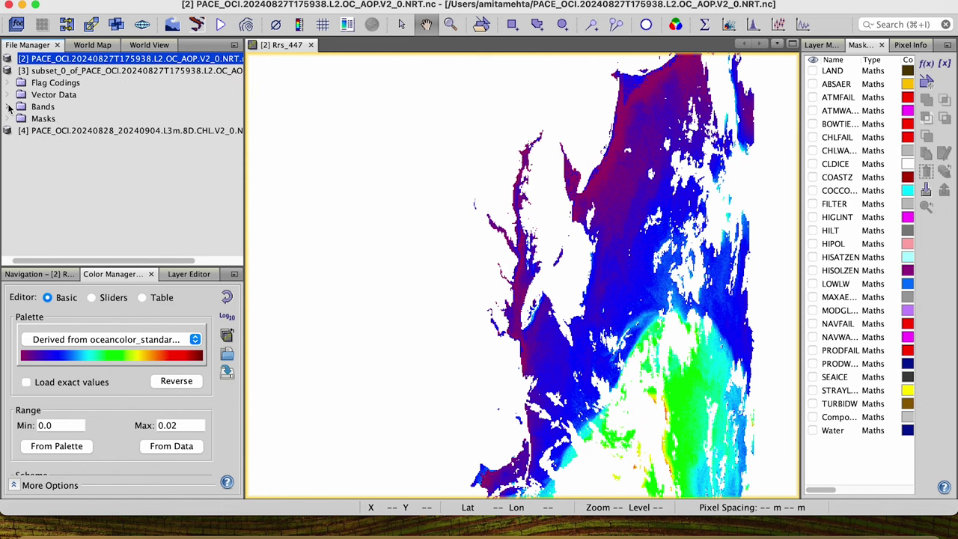
click(9, 108)
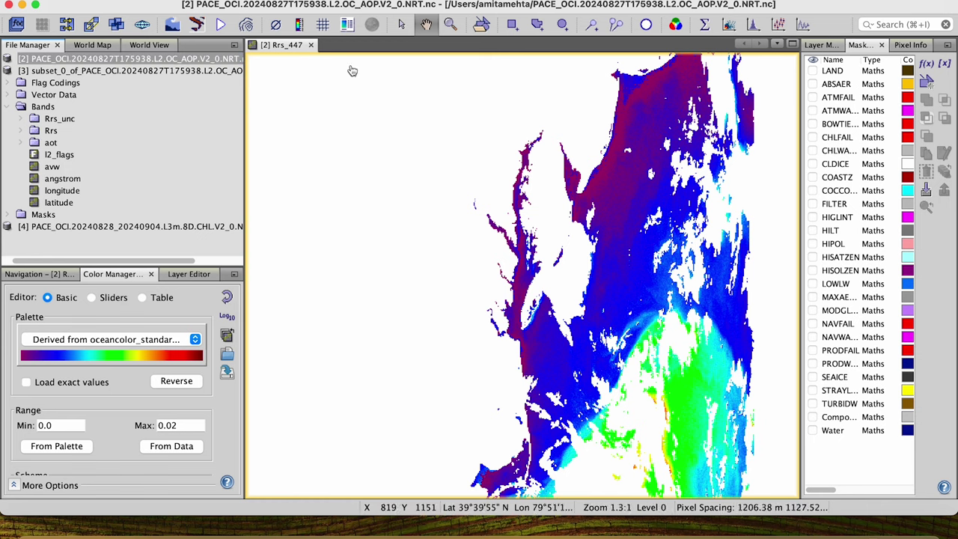
click(311, 45)
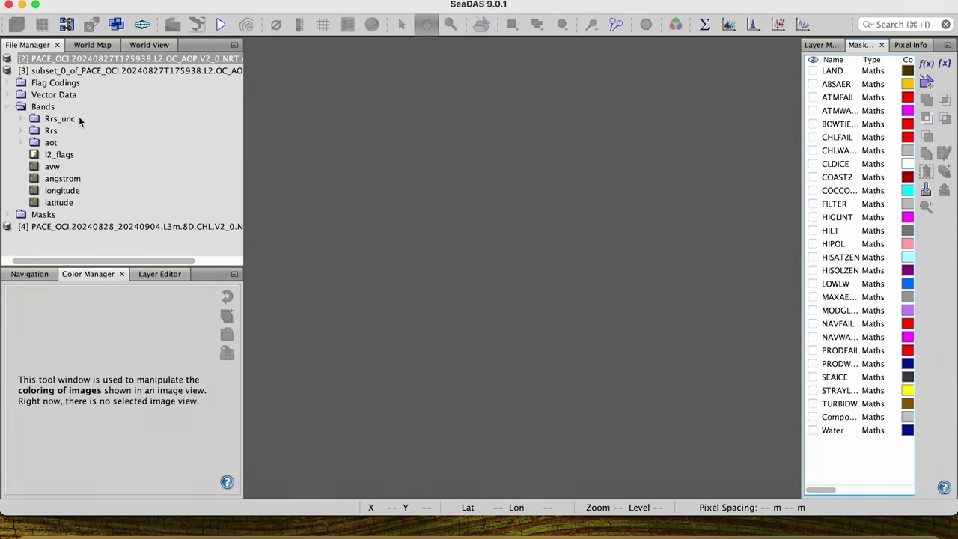
- Expand the subset's Rrs group and scroll down to the Rrs_553–Rrs_596 bands
click(18, 132)
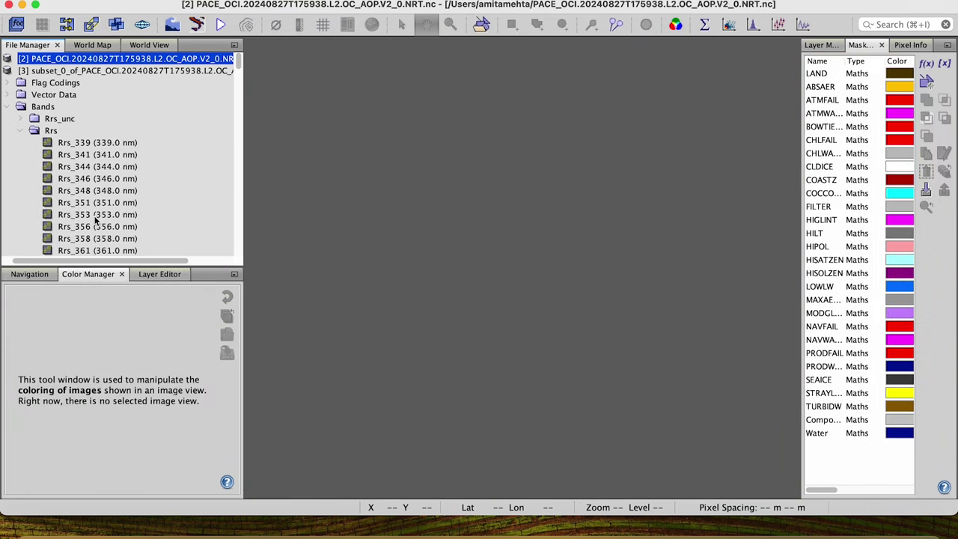
scroll(95, 219, down, 10)
scroll(105, 223, down, 10)
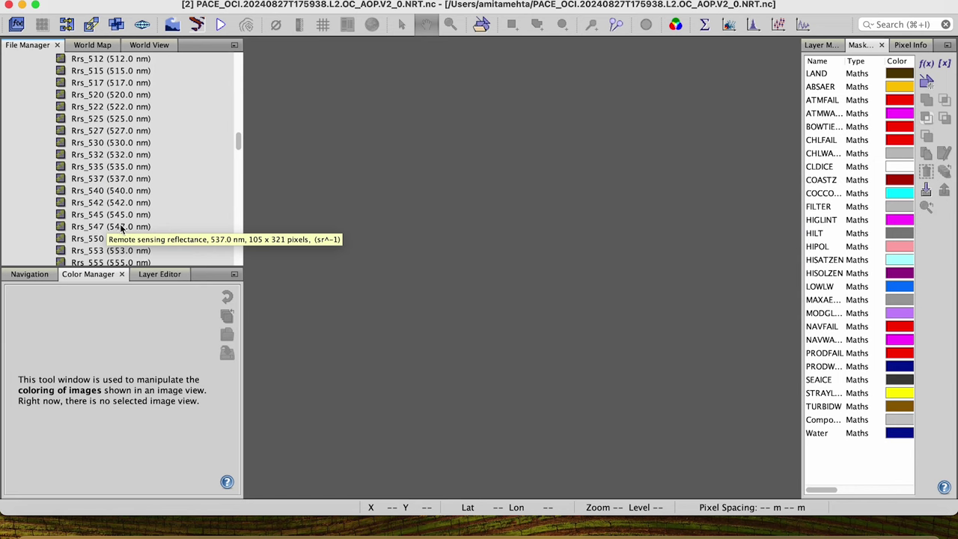
scroll(120, 228, down, 4)
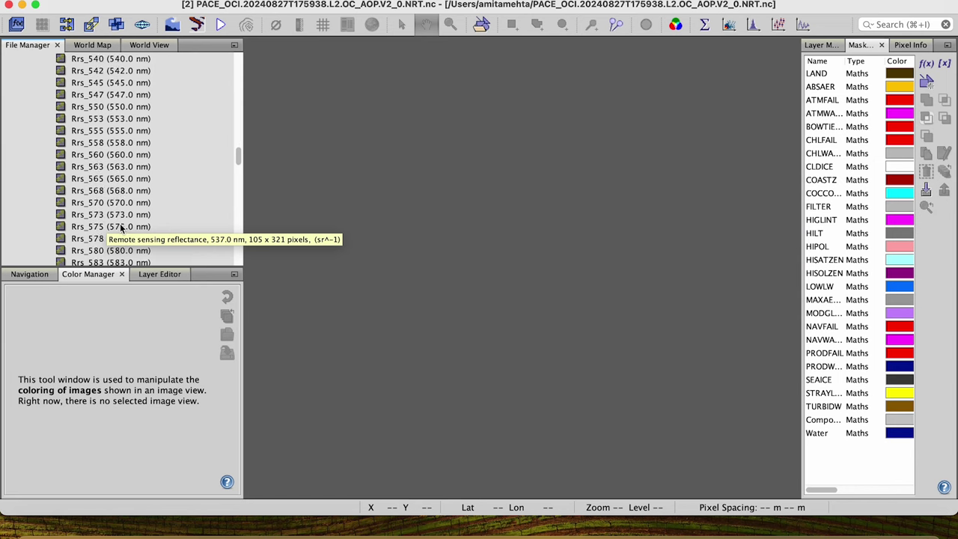
scroll(120, 227, down, 3)
scroll(112, 208, down, 2)
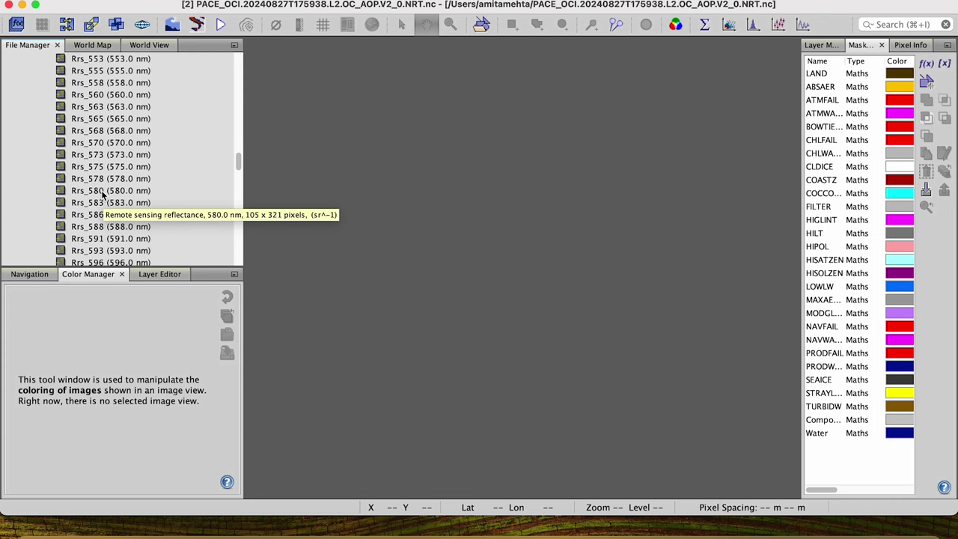
- Open the subset's Rrs_568 band as an image and centre the four pins
click(101, 131)
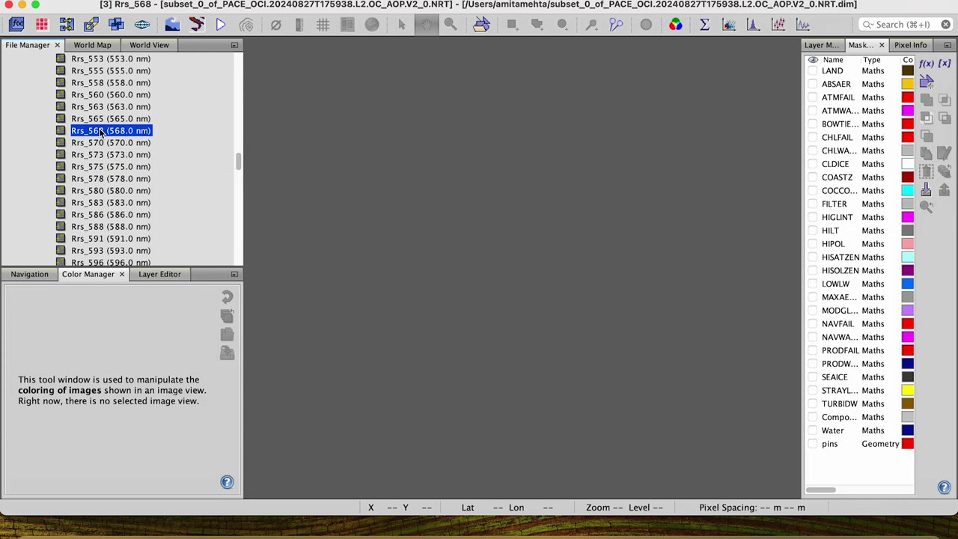
double_click(101, 131)
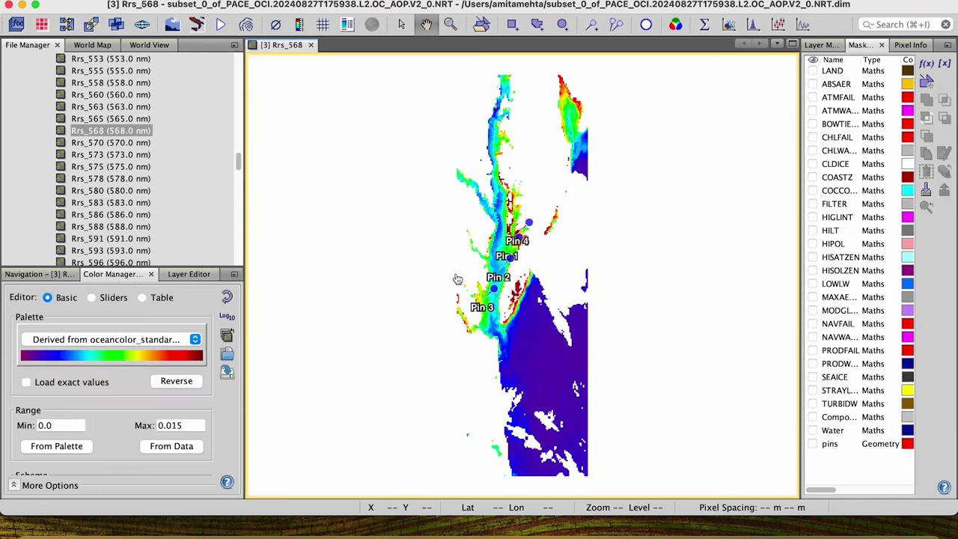
scroll(527, 279, up, 2)
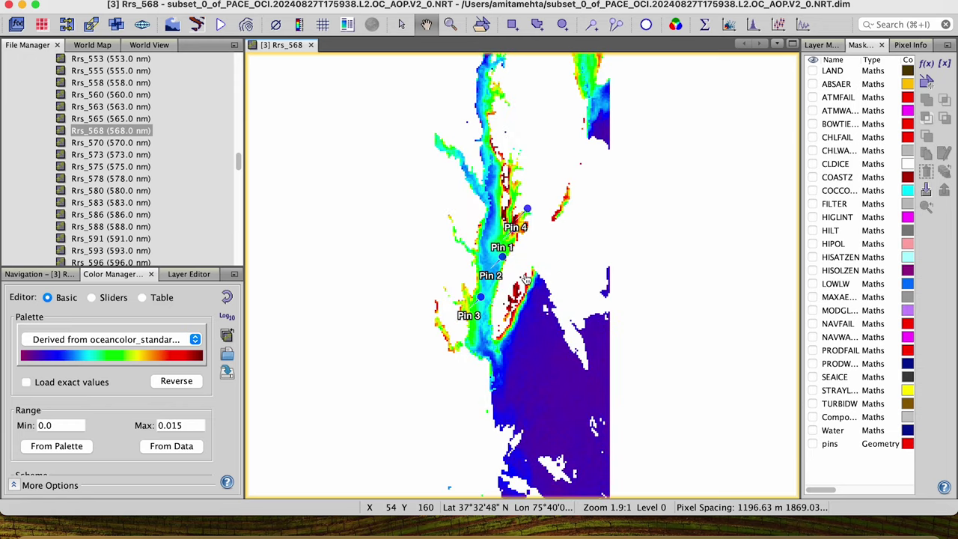
scroll(527, 279, up, 5)
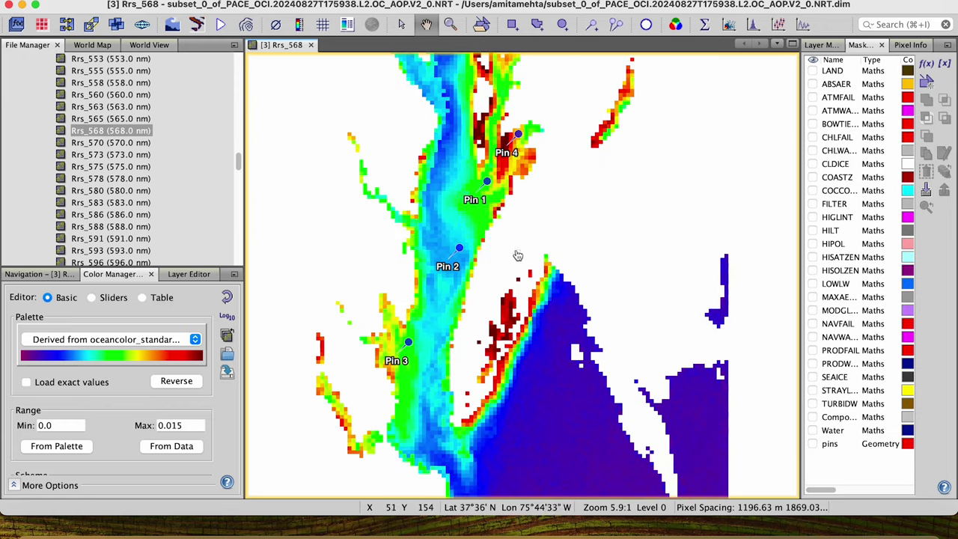
drag(514, 249, 522, 290)
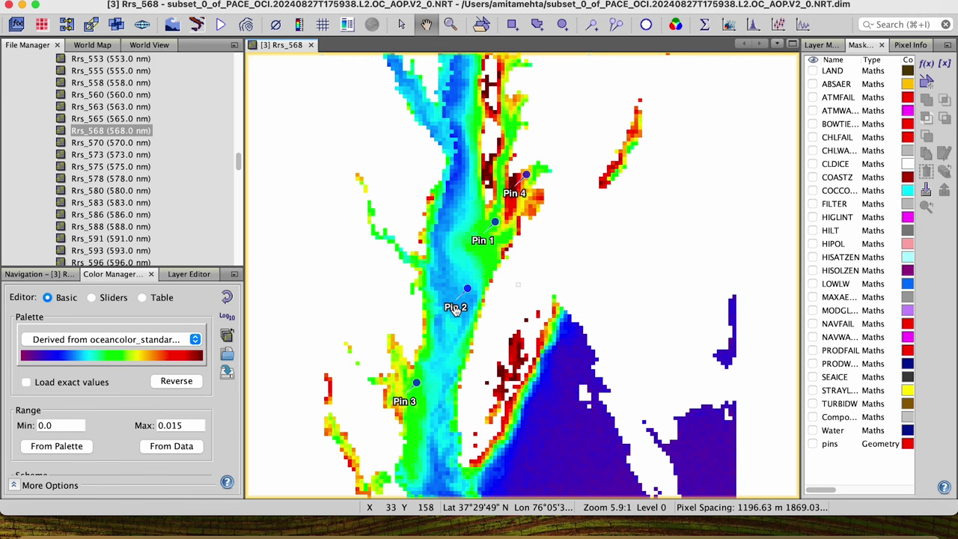
- Overlay the brown LAND mask on Rrs_568 and collapse the Rrs band group
click(814, 69)
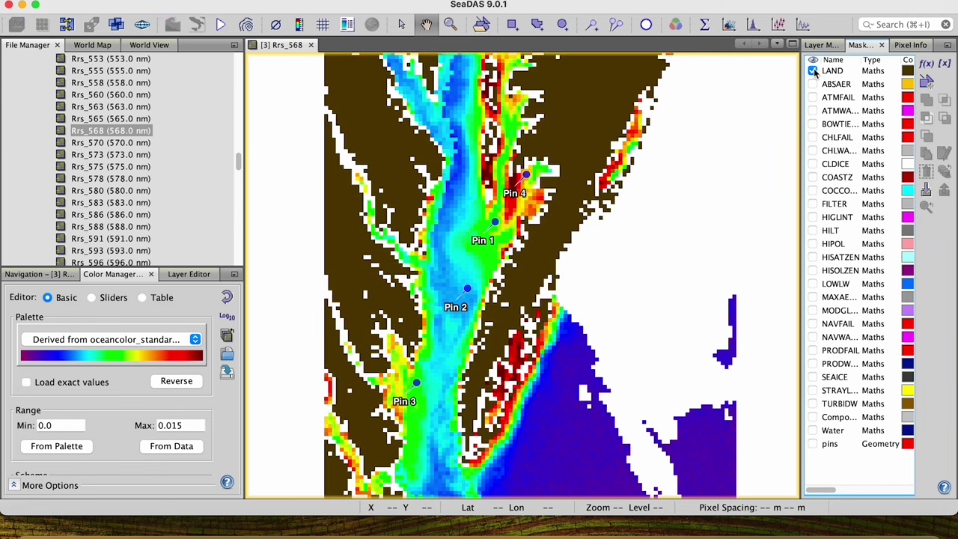
scroll(9, 188, up, 20)
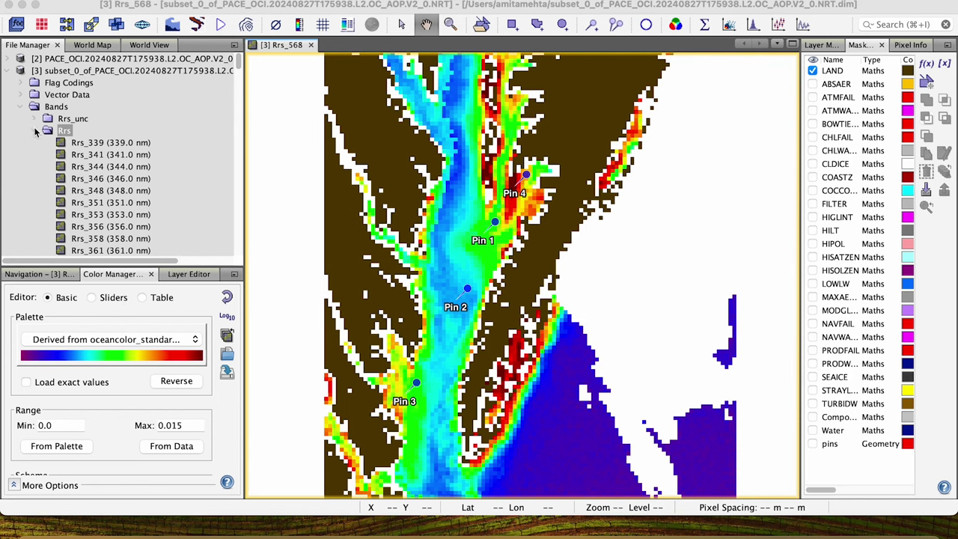
click(36, 131)
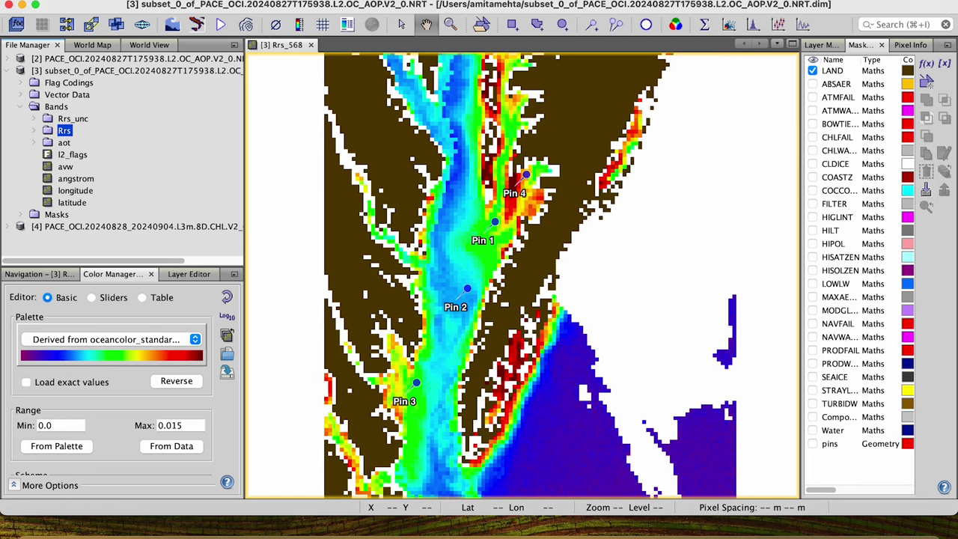
- Open a new Optical Spectrum View and display spectra for all four pins
click(423, 0)
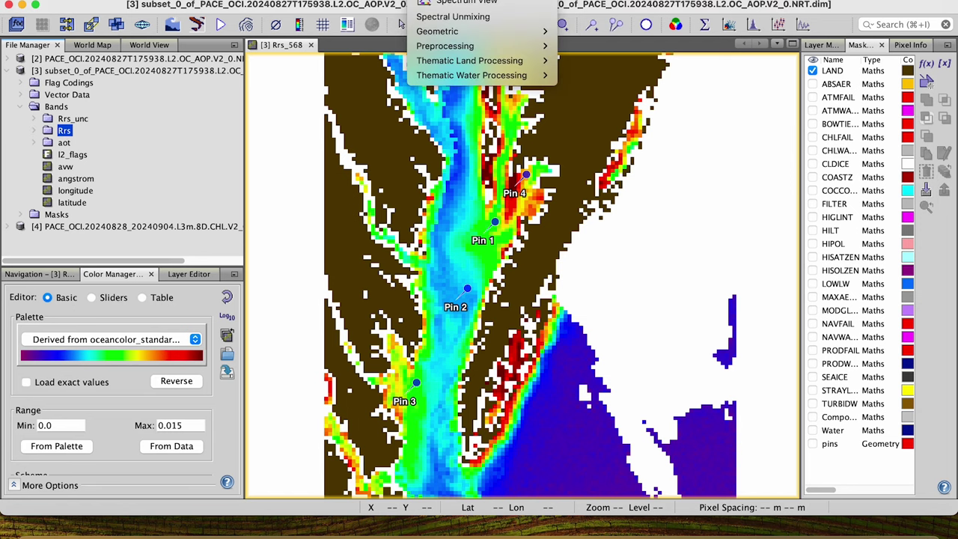
click(449, 3)
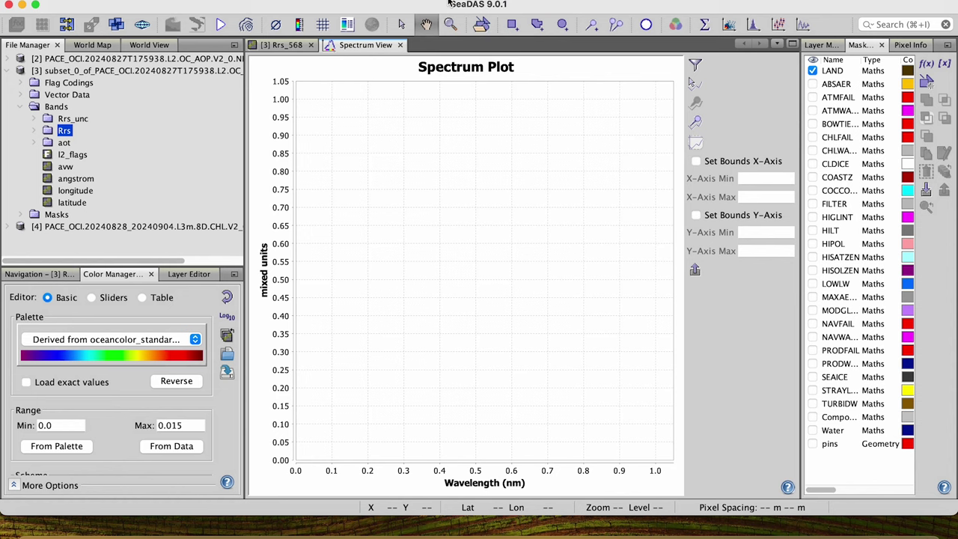
click(697, 122)
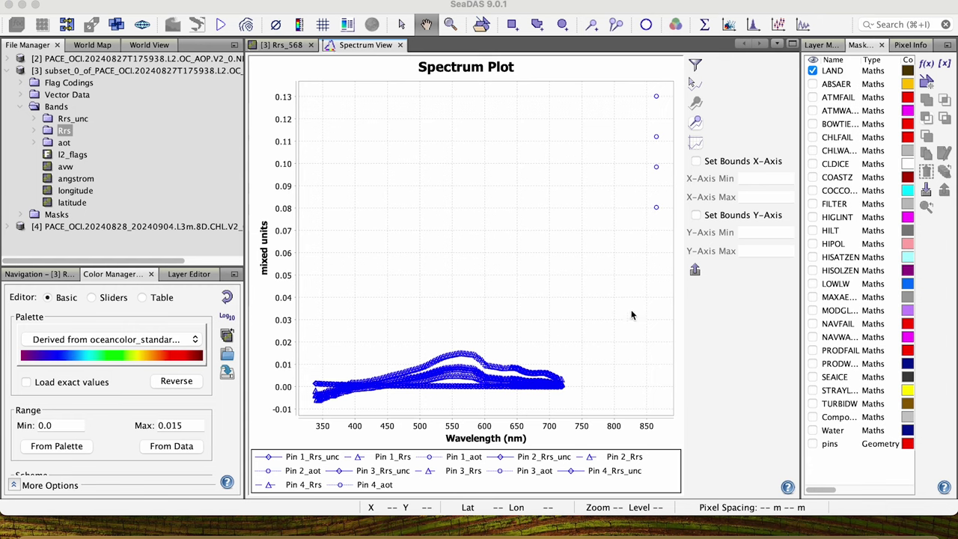
- Fix the spectrum plot's Y-axis bounds at 0.0 minimum and 0.015 maximum
click(756, 236)
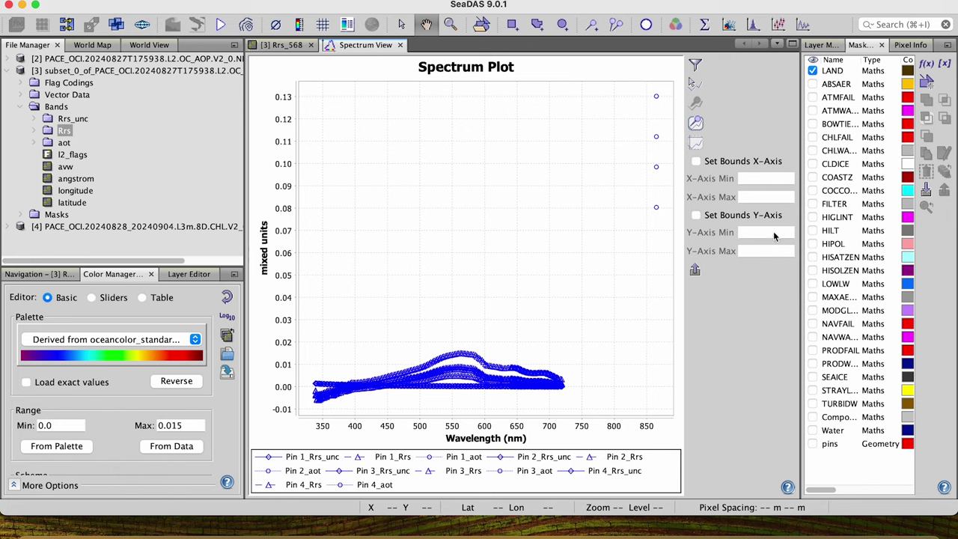
click(696, 215)
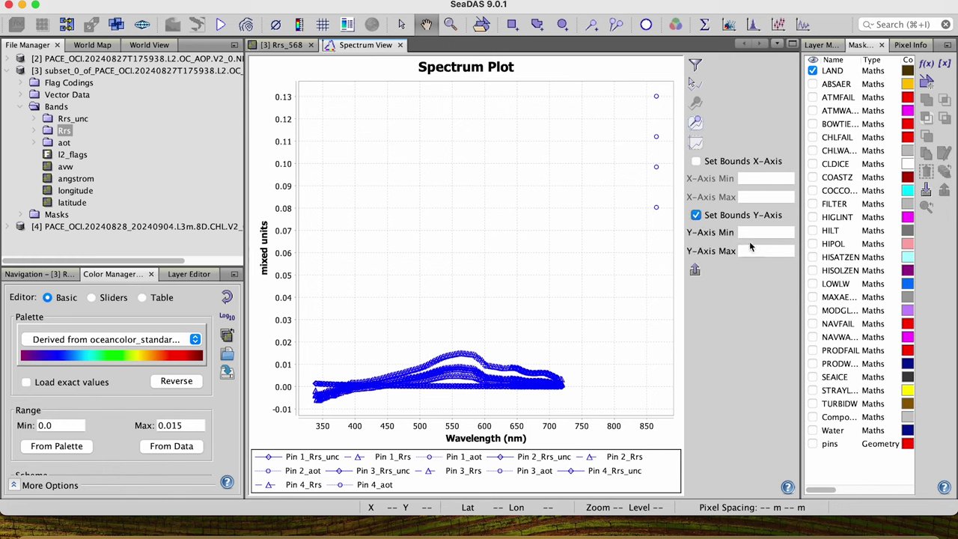
click(750, 235)
text(0.0)
click(759, 251)
text(0.015)
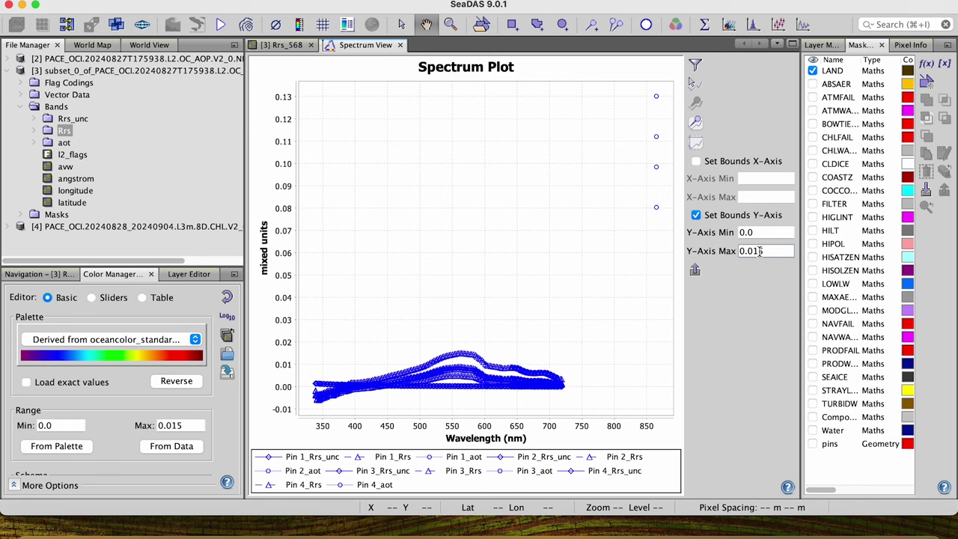
key(Return)
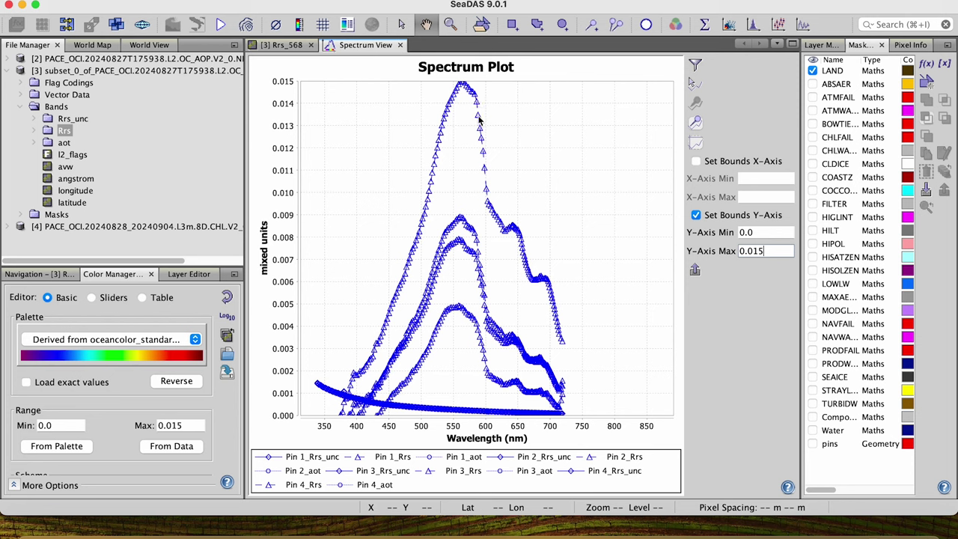
mouse_move(479, 120)
mouse_move(469, 91)
mouse_move(458, 248)
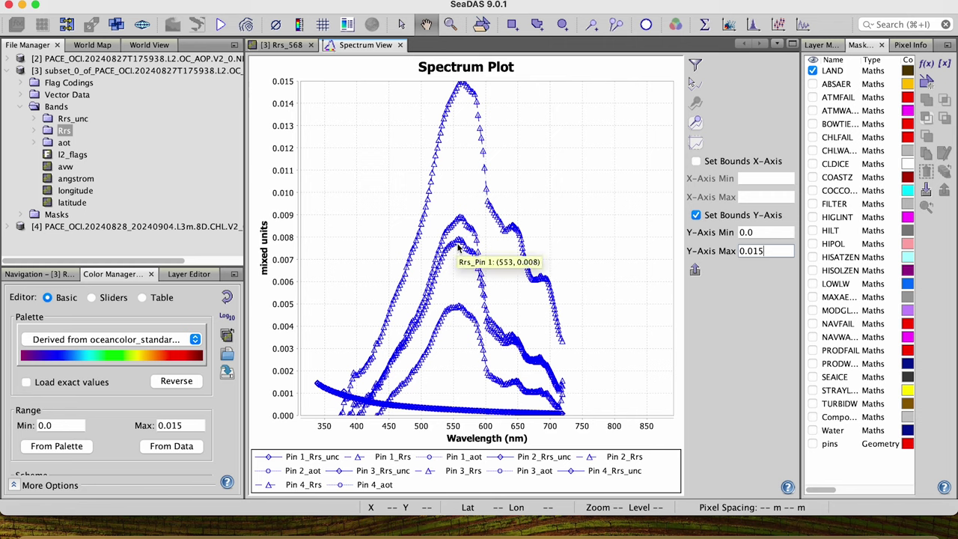
mouse_move(454, 308)
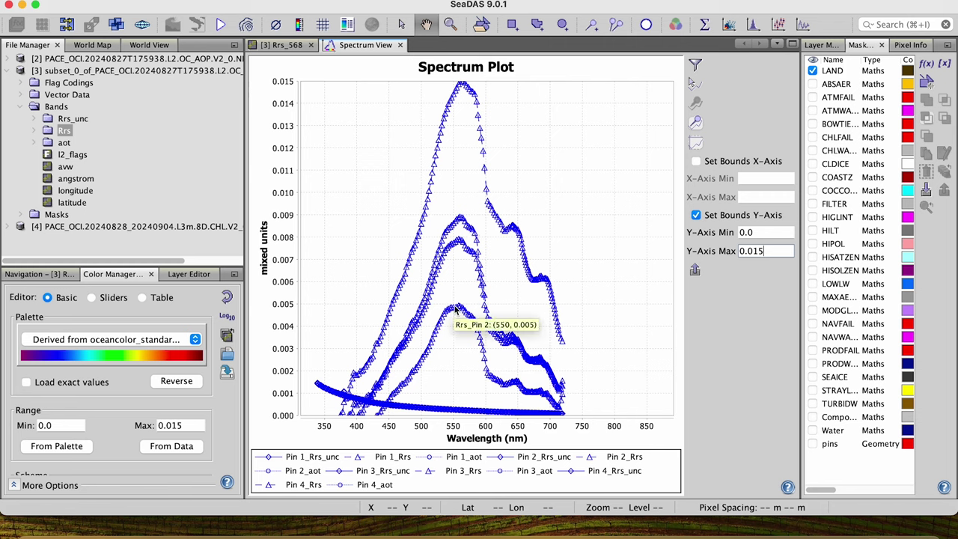
- Return to the Rrs_568 view, open Band Maths and its expression editor, then cancel both
click(290, 47)
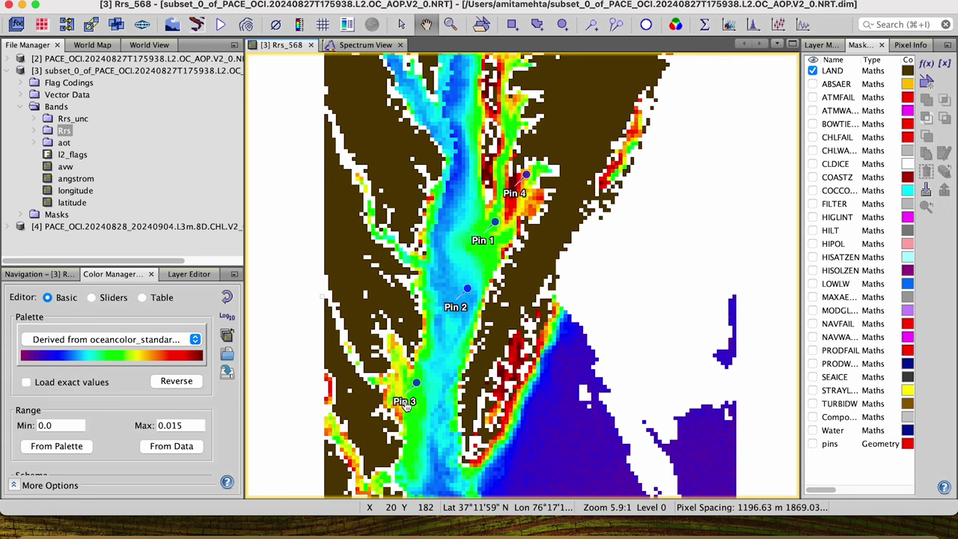
click(374, 0)
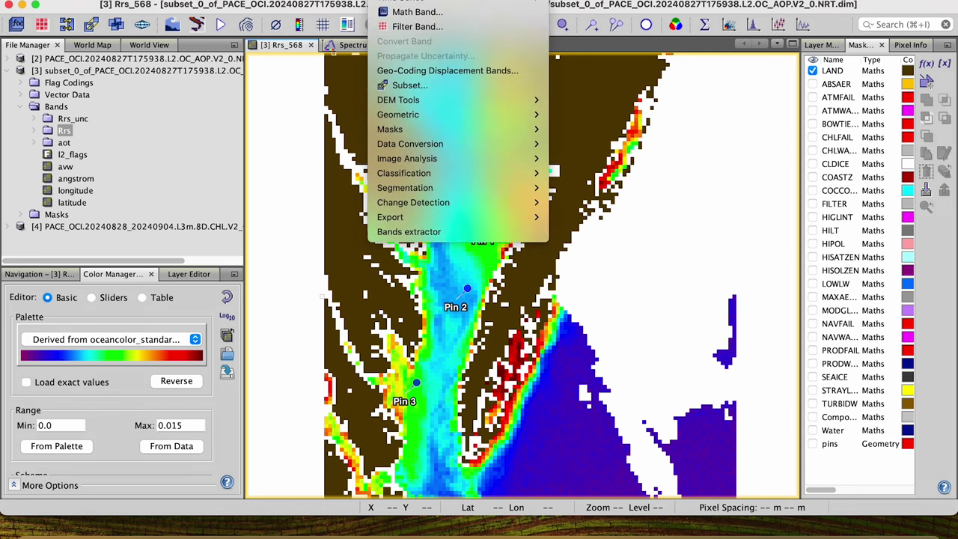
click(397, 11)
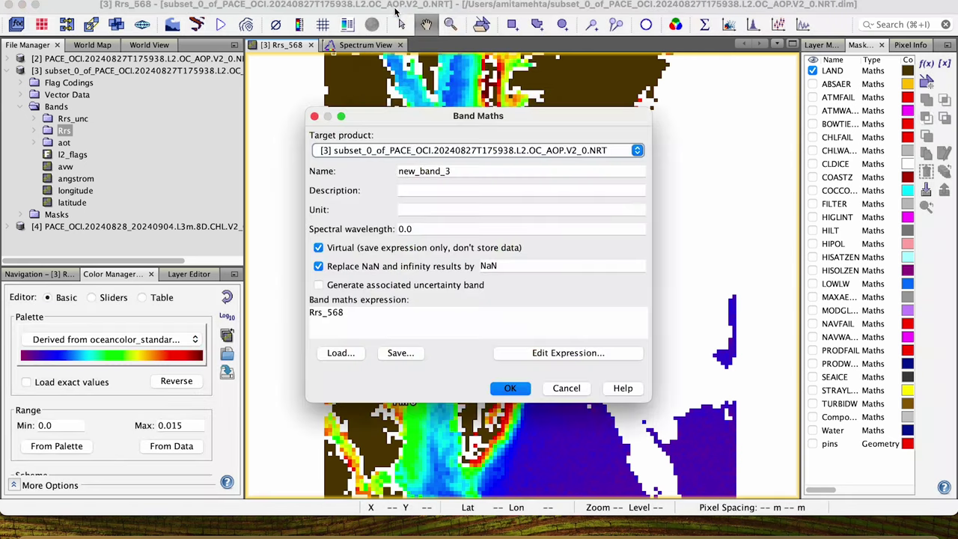
click(567, 352)
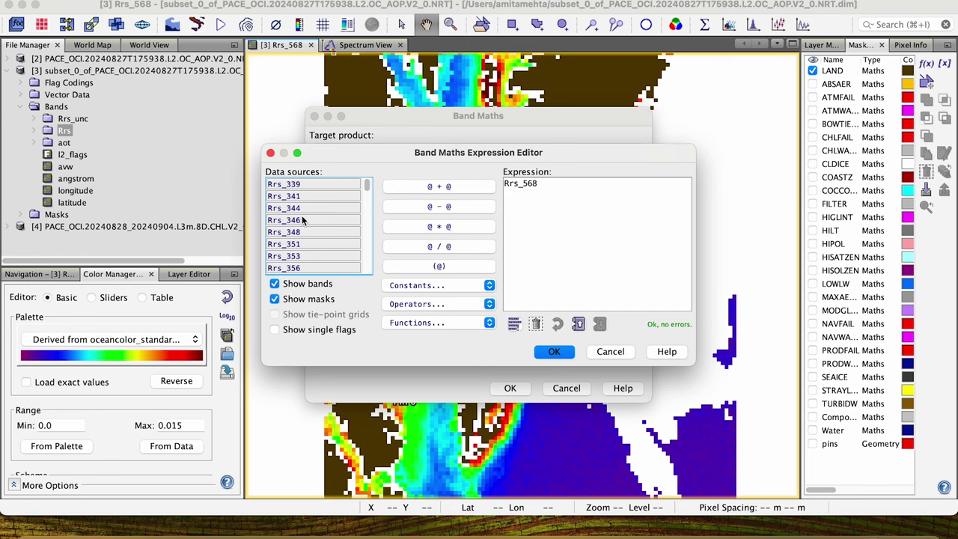
click(610, 352)
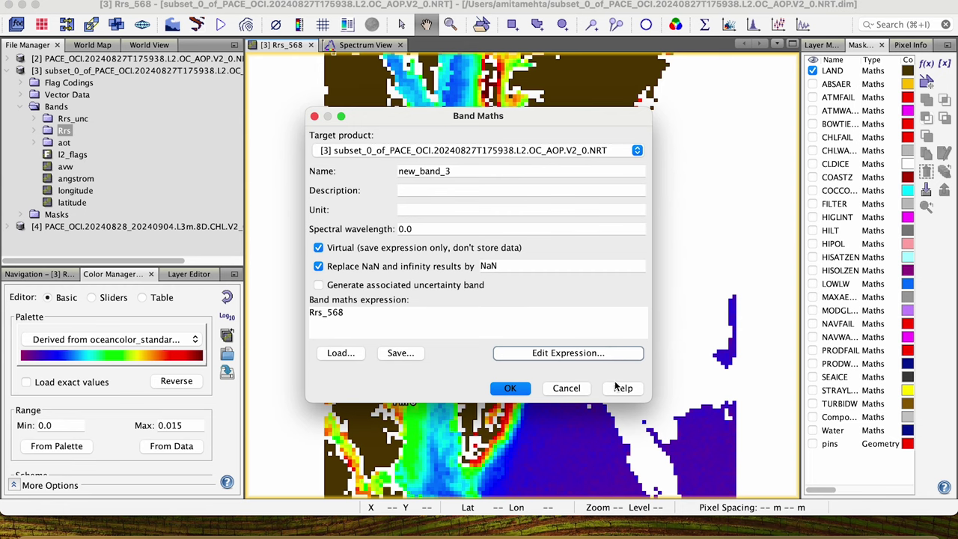
click(566, 389)
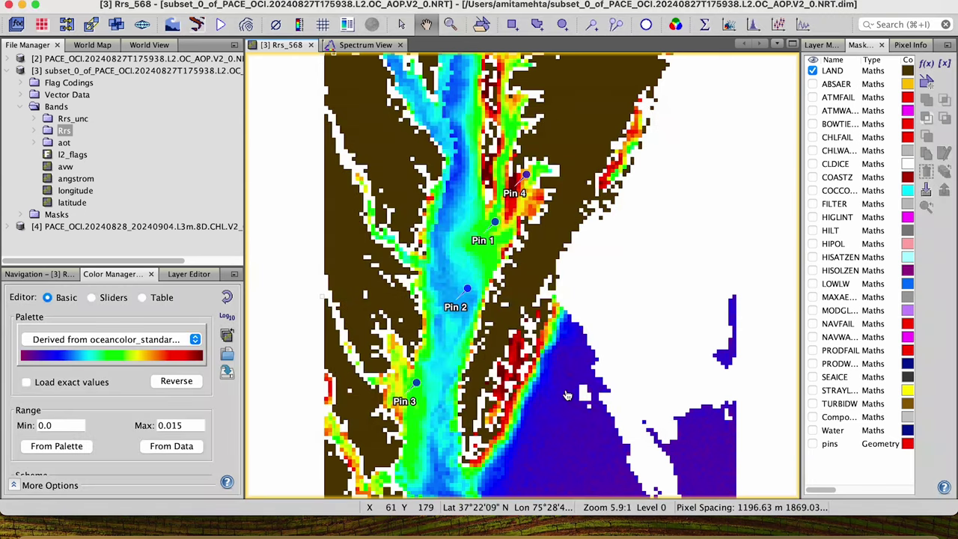
- Collapse product [3]'s tree in File Manager and return to the Rrs_568 image view
click(7, 71)
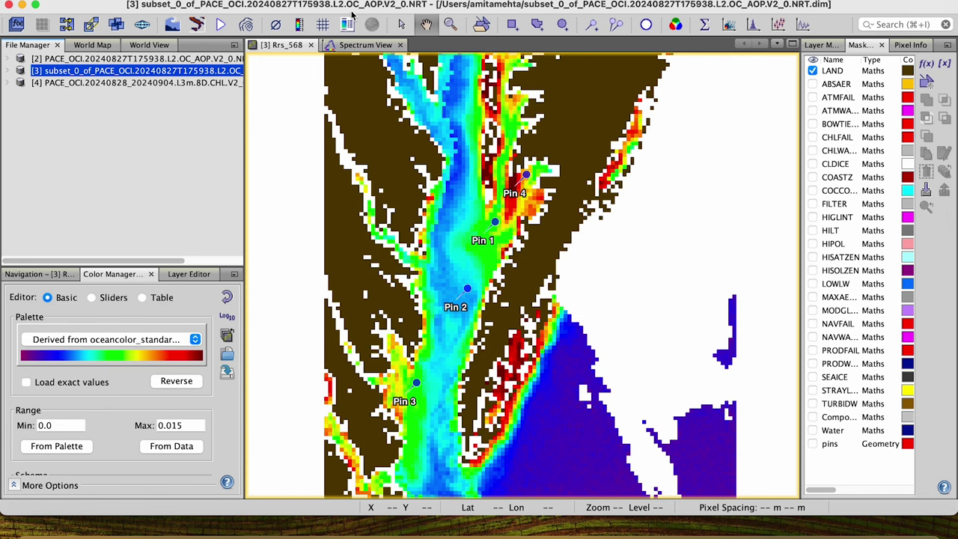
click(264, 107)
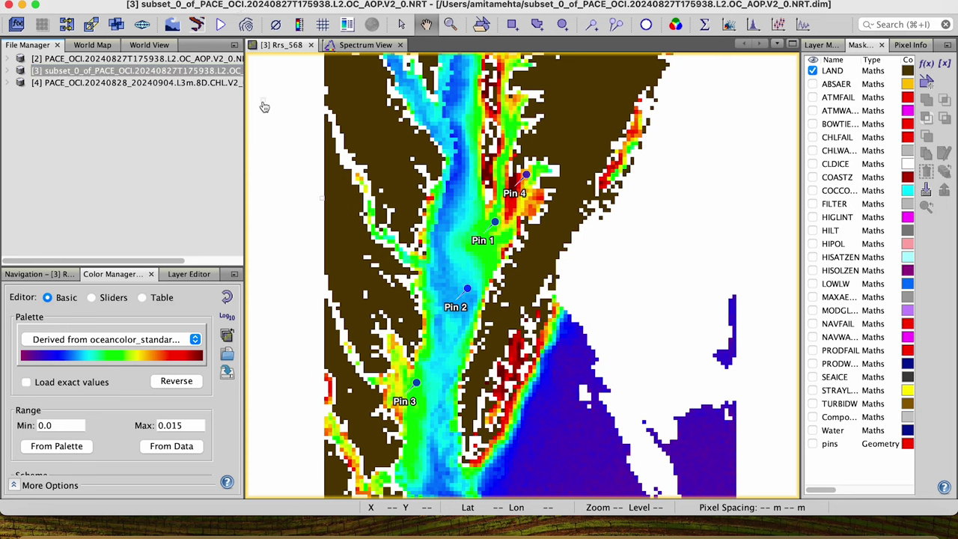